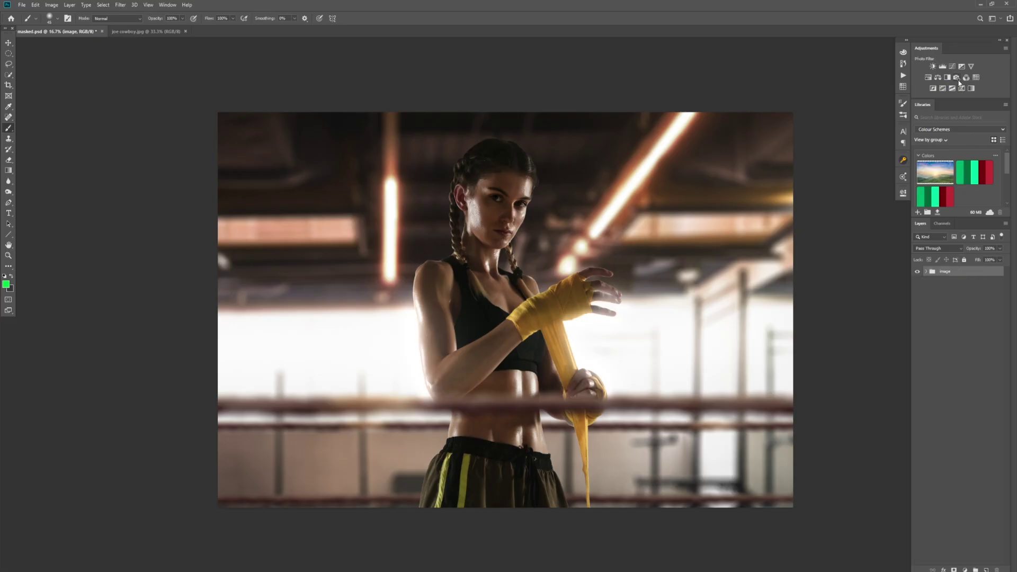
Add a Photo Filter layer with a custom blue colour at about 46% density
{"action": "left_click", "coordinate": [903, 193]}
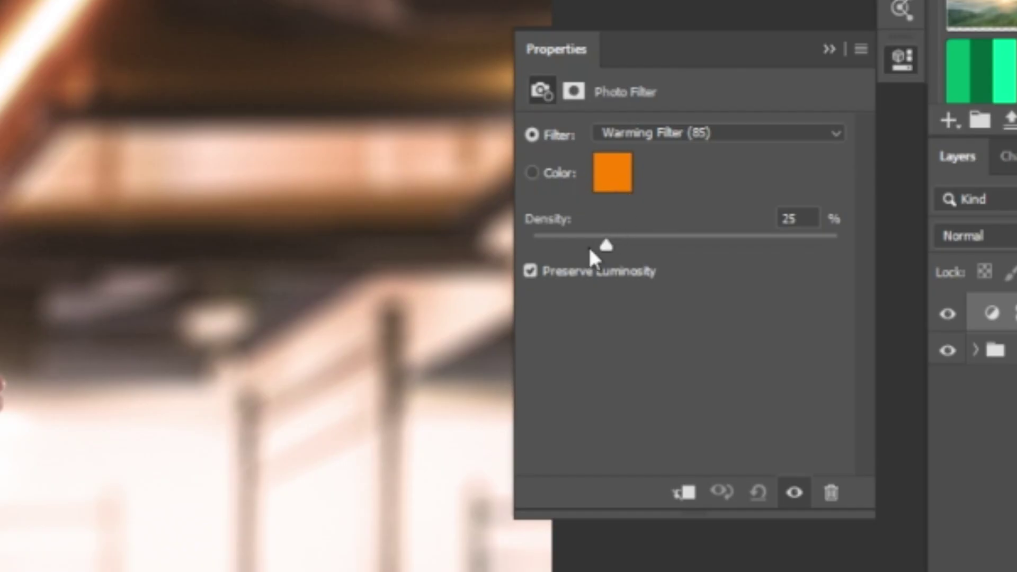
{"action": "left_click", "coordinate": [751, 132]}
{"action": "left_click", "coordinate": [751, 132]}
{"action": "left_click", "coordinate": [627, 178]}
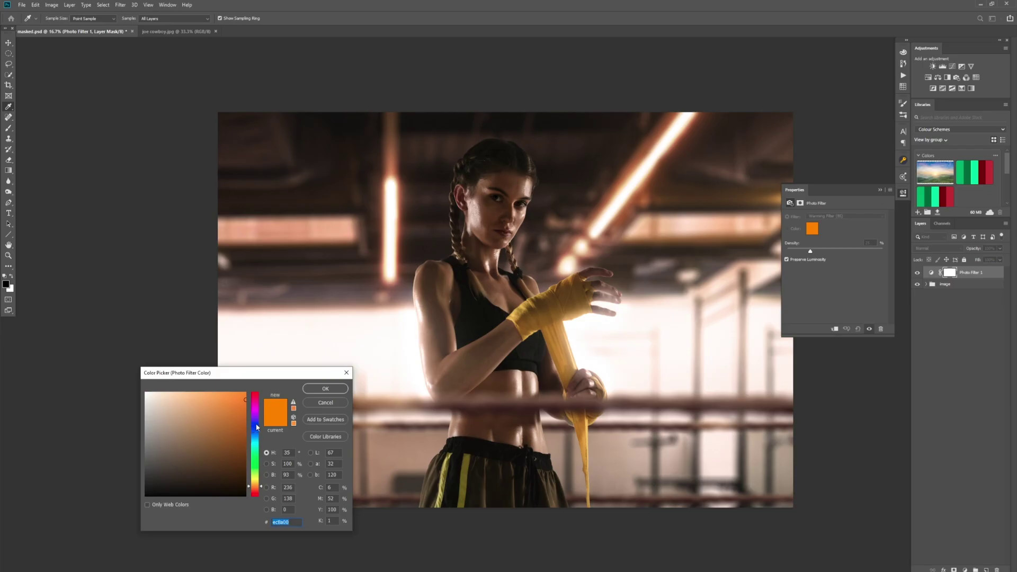
{"action": "left_click", "coordinate": [257, 426]}
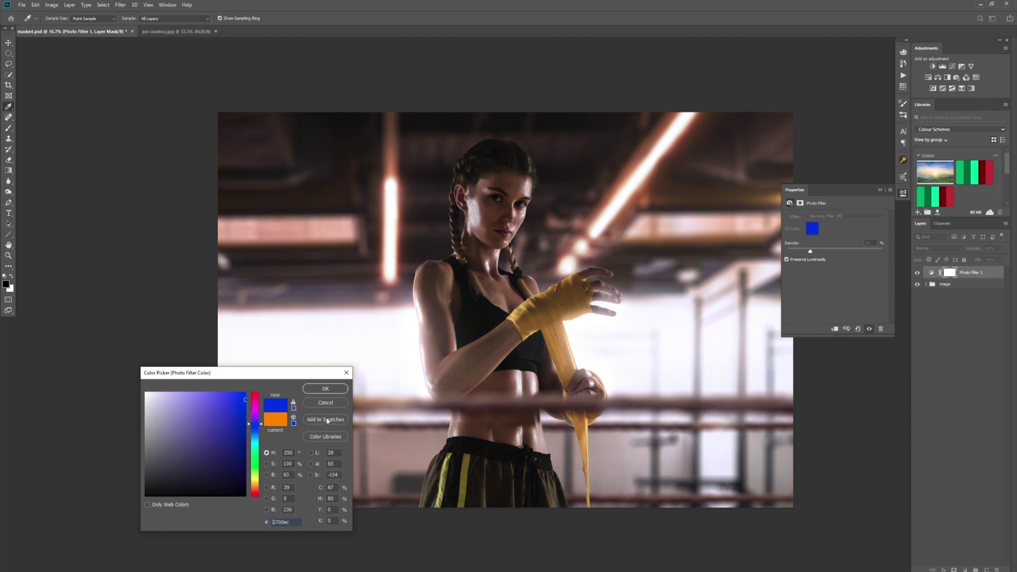
{"action": "left_click", "coordinate": [325, 388]}
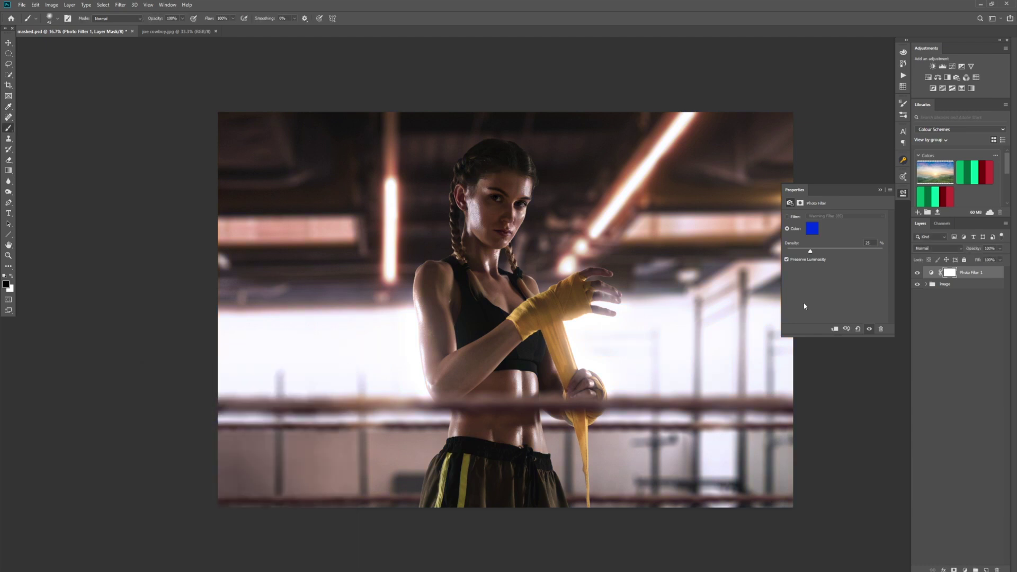
{"action": "mouse_move", "coordinate": [811, 252]}
{"action": "left_mouse_down"}
{"action": "mouse_move", "coordinate": [859, 254]}
{"action": "mouse_move", "coordinate": [802, 258]}
{"action": "mouse_move", "coordinate": [831, 256]}
{"action": "left_mouse_up"}
Close, reopen and close the Photo Filter properties to review the blue tint
{"action": "left_click", "coordinate": [903, 193]}
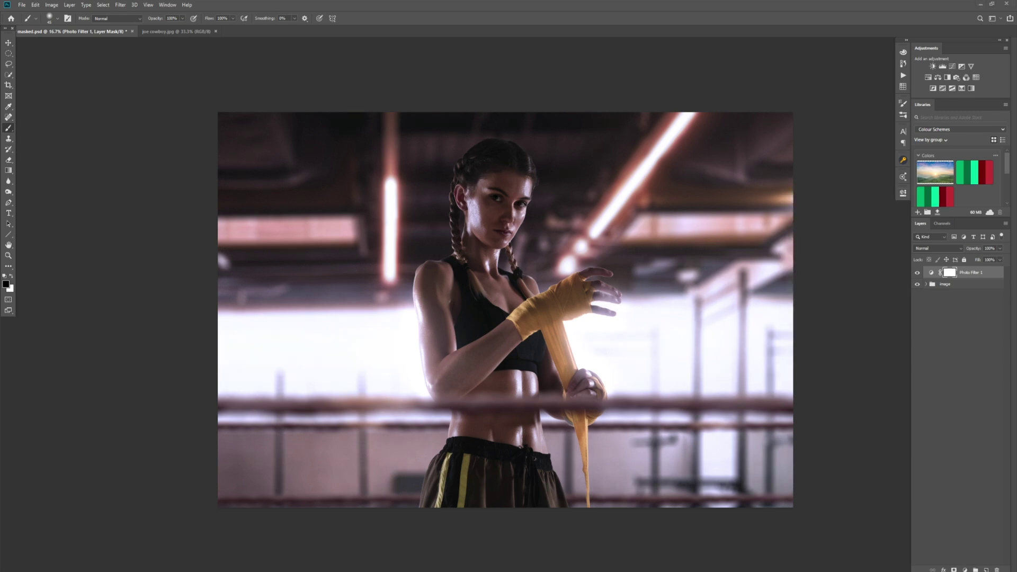
{"action": "left_click", "coordinate": [903, 193]}
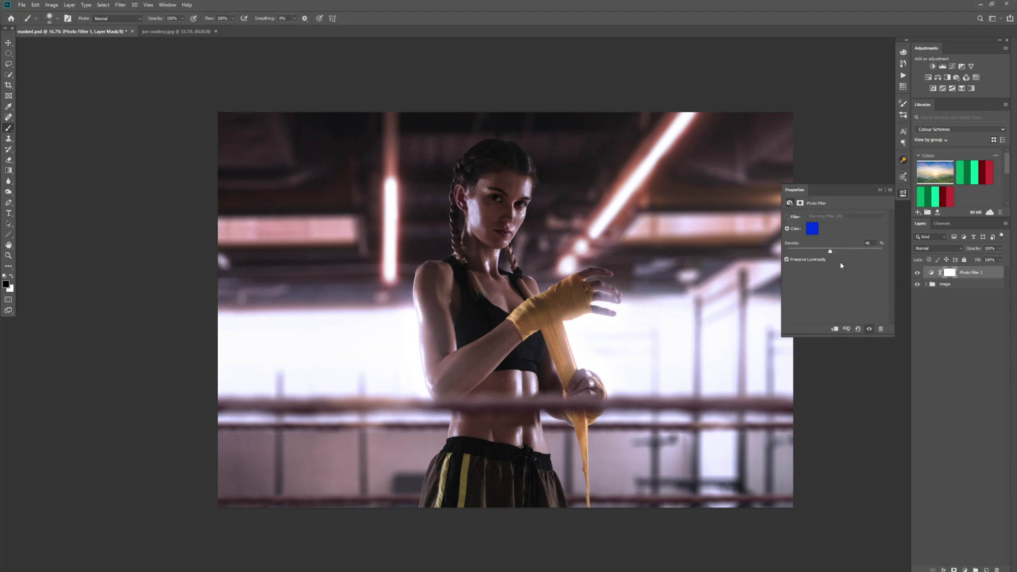
{"action": "left_click", "coordinate": [903, 193]}
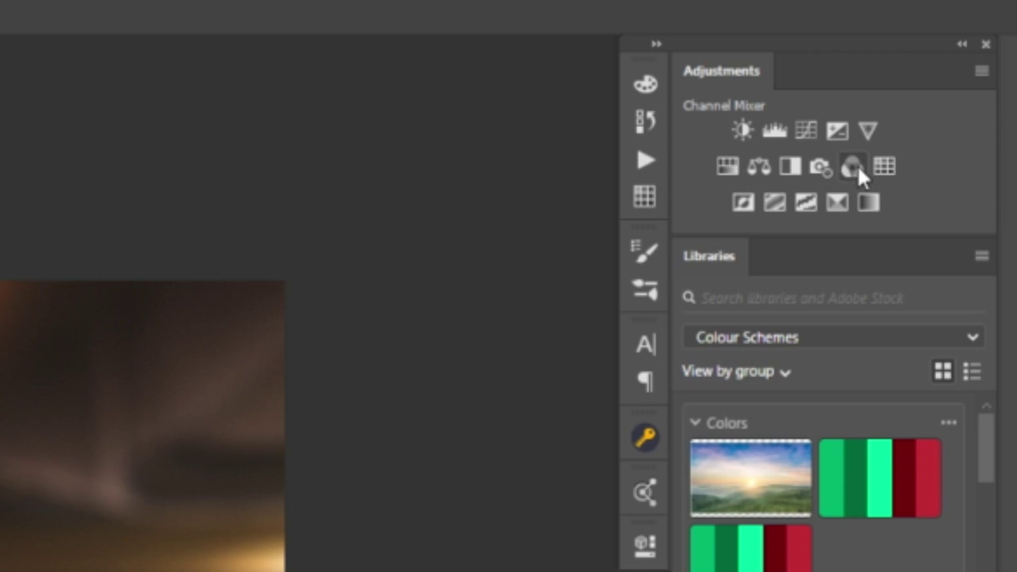
Add a Channel Mixer layer with Red output at Red +87, Green +32, Blue -33
{"action": "left_click", "coordinate": [858, 168]}
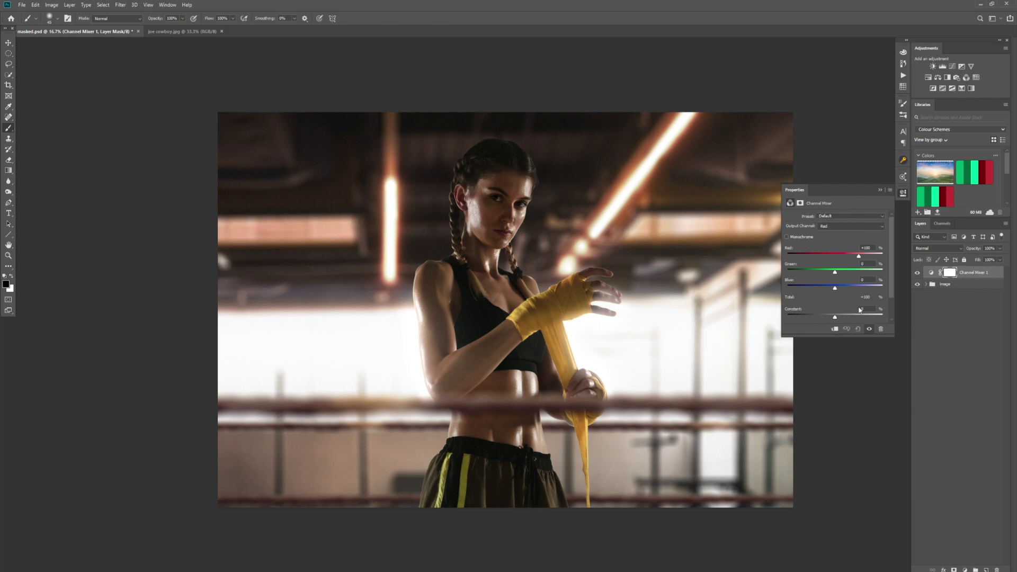
{"action": "left_click", "coordinate": [867, 225]}
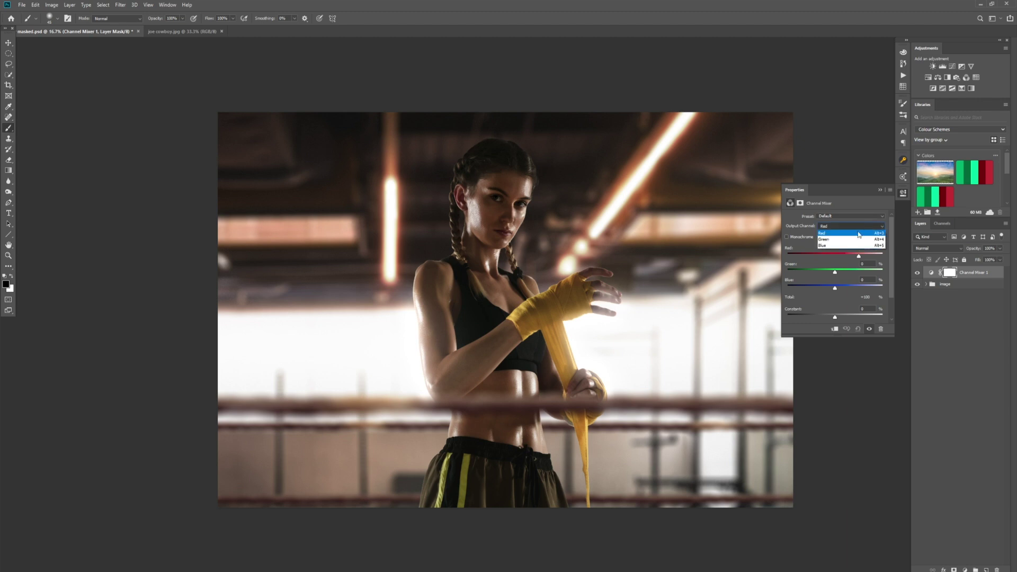
{"action": "left_click", "coordinate": [832, 241]}
{"action": "left_click", "coordinate": [834, 230]}
{"action": "left_click", "coordinate": [832, 245]}
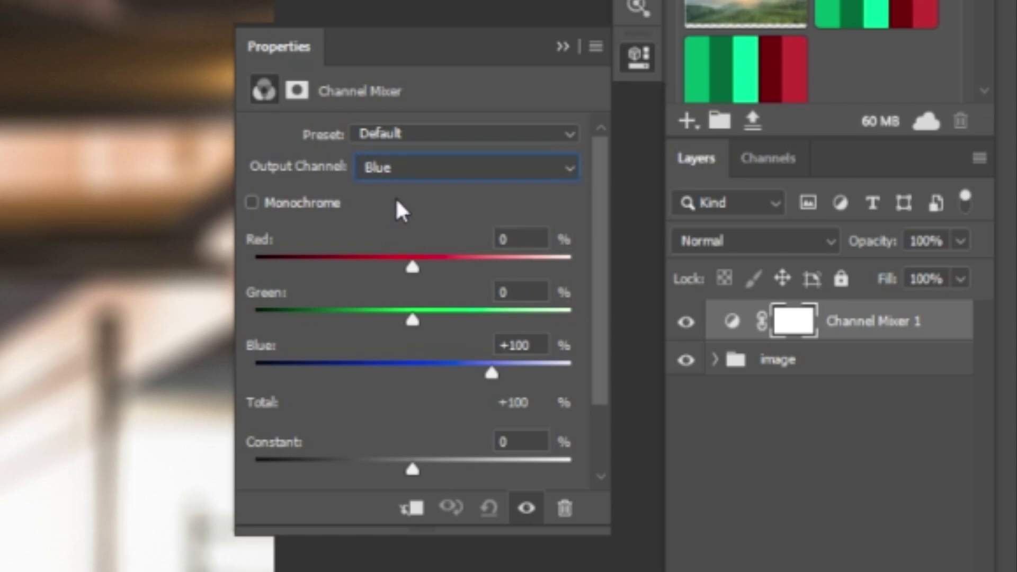
{"action": "left_click", "coordinate": [400, 179]}
{"action": "left_click", "coordinate": [402, 189]}
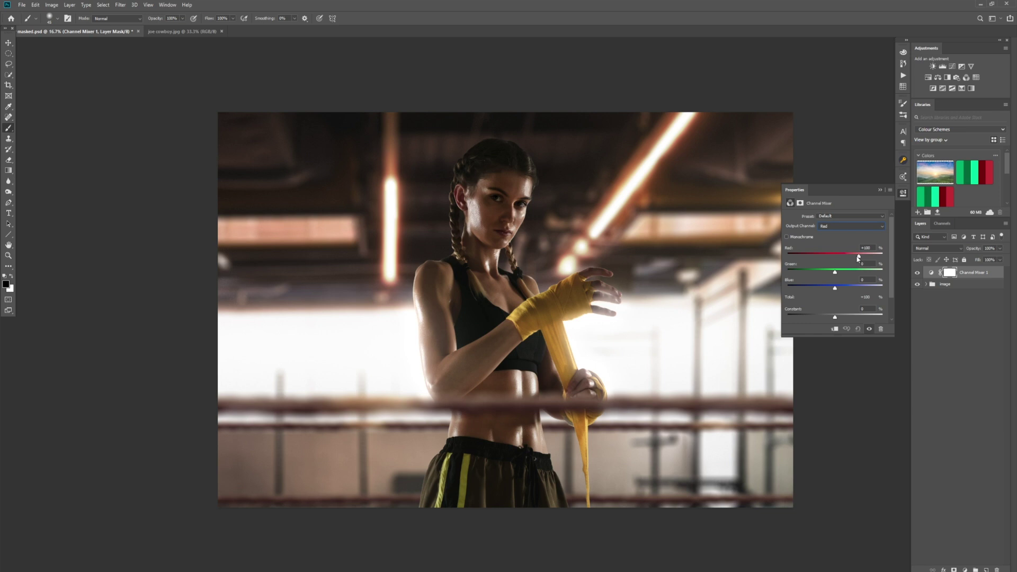
{"action": "left_click_drag", "start_coordinate": [491, 267], "coordinate": [410, 278]}
{"action": "left_click_drag", "start_coordinate": [834, 260], "coordinate": [828, 289]}
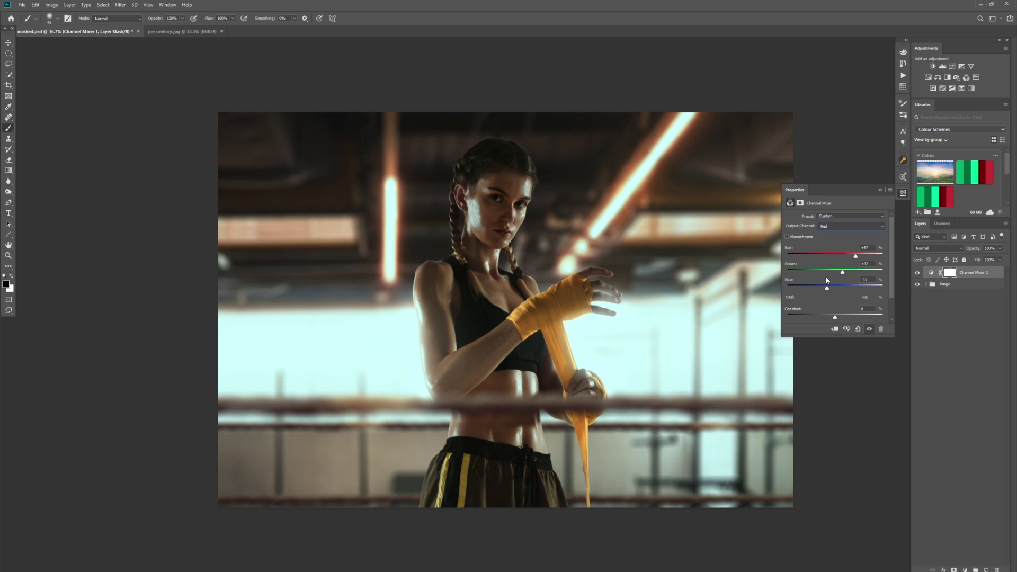
Remix the Channel Mixer's Green output channel toward a magenta tint
{"action": "left_click", "coordinate": [830, 228]}
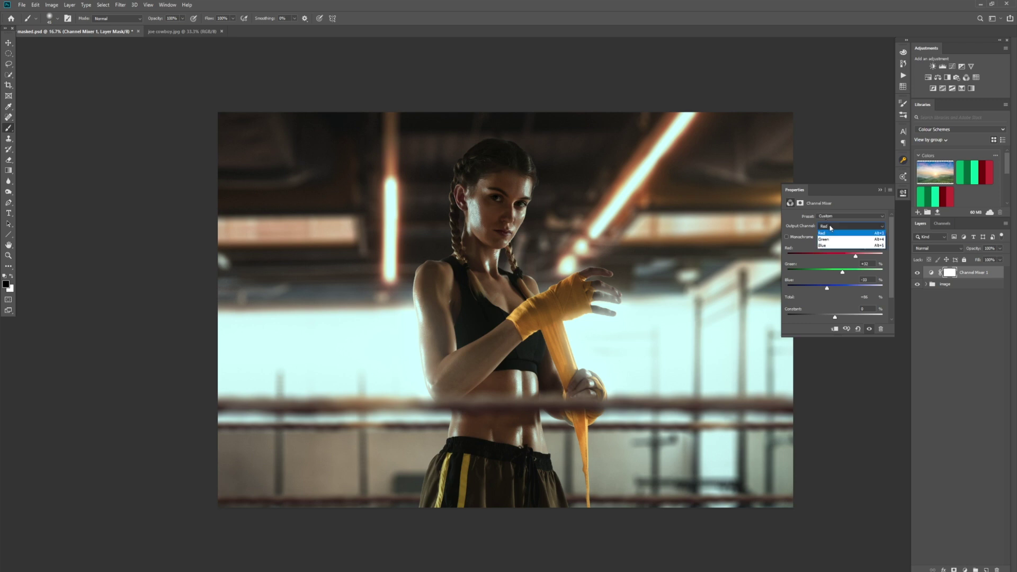
{"action": "left_click", "coordinate": [832, 240]}
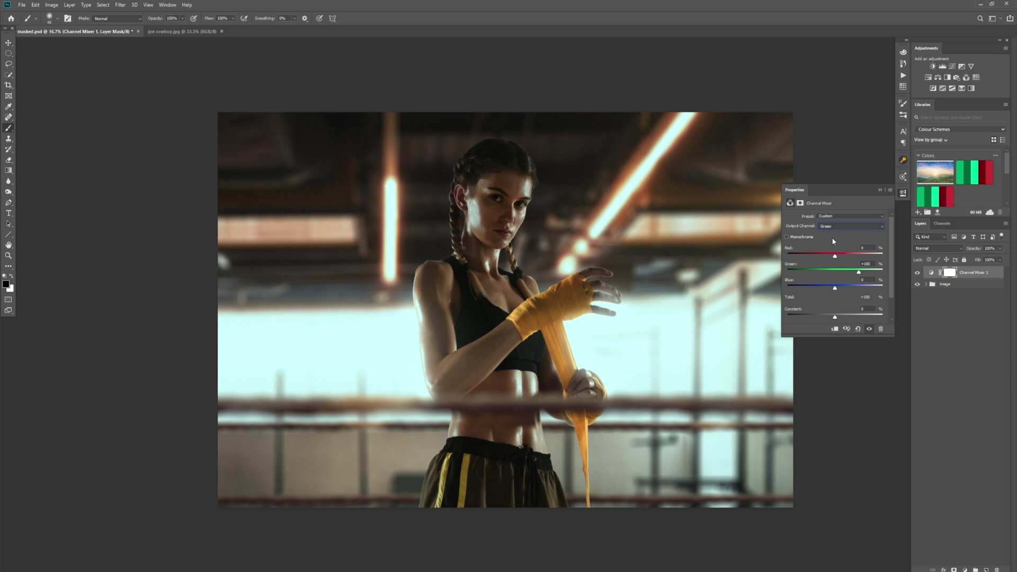
{"action": "left_click", "coordinate": [836, 227]}
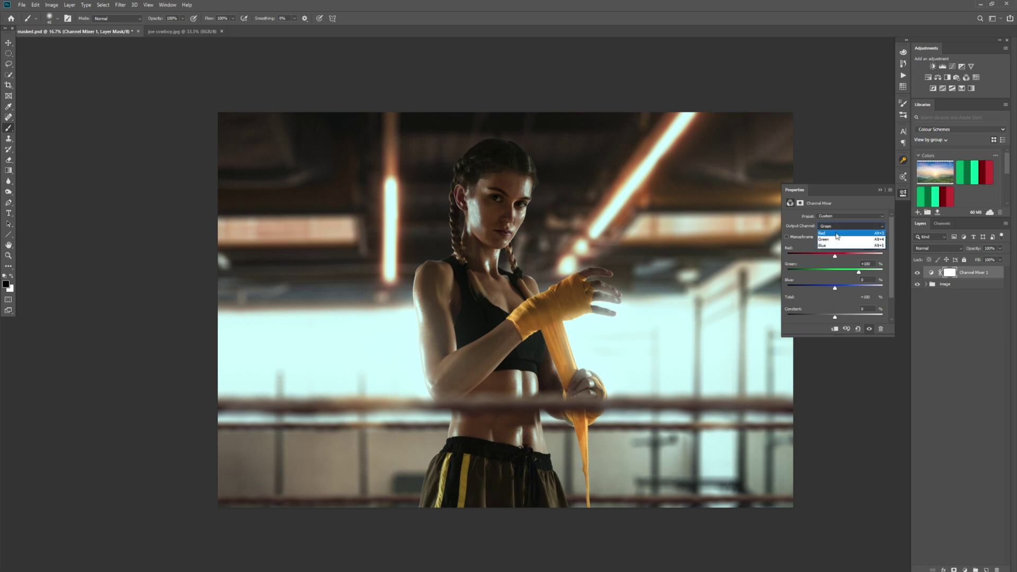
{"action": "left_click", "coordinate": [836, 234]}
{"action": "left_click", "coordinate": [835, 234]}
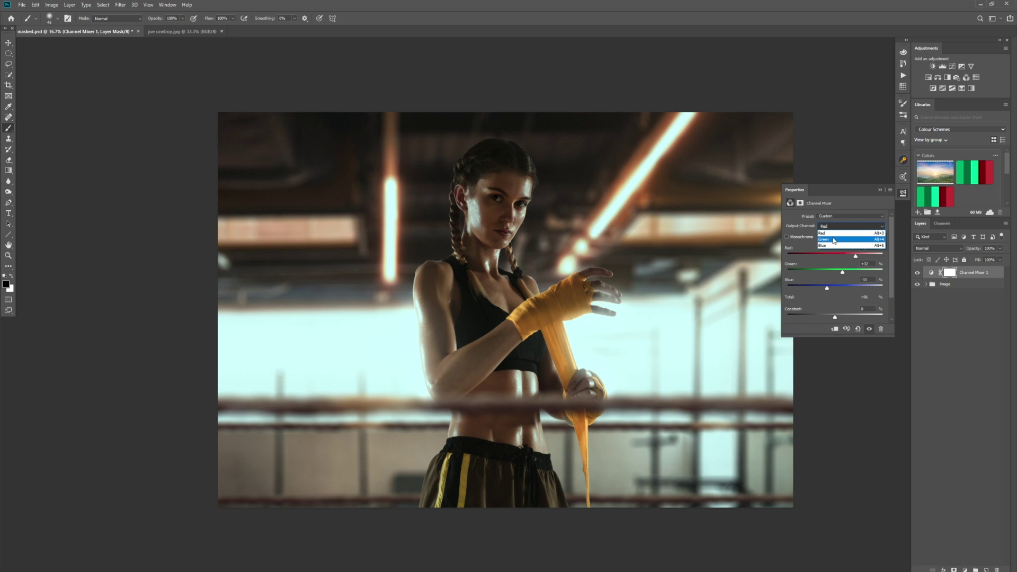
{"action": "left_click", "coordinate": [834, 239]}
{"action": "mouse_move", "coordinate": [835, 287]}
{"action": "left_mouse_down"}
{"action": "mouse_move", "coordinate": [847, 292]}
{"action": "mouse_move", "coordinate": [822, 290]}
{"action": "mouse_move", "coordinate": [848, 290]}
{"action": "mouse_move", "coordinate": [835, 290]}
{"action": "mouse_move", "coordinate": [824, 260]}
{"action": "mouse_move", "coordinate": [831, 290]}
{"action": "mouse_move", "coordinate": [862, 290]}
{"action": "mouse_move", "coordinate": [844, 277]}
{"action": "left_mouse_up"}
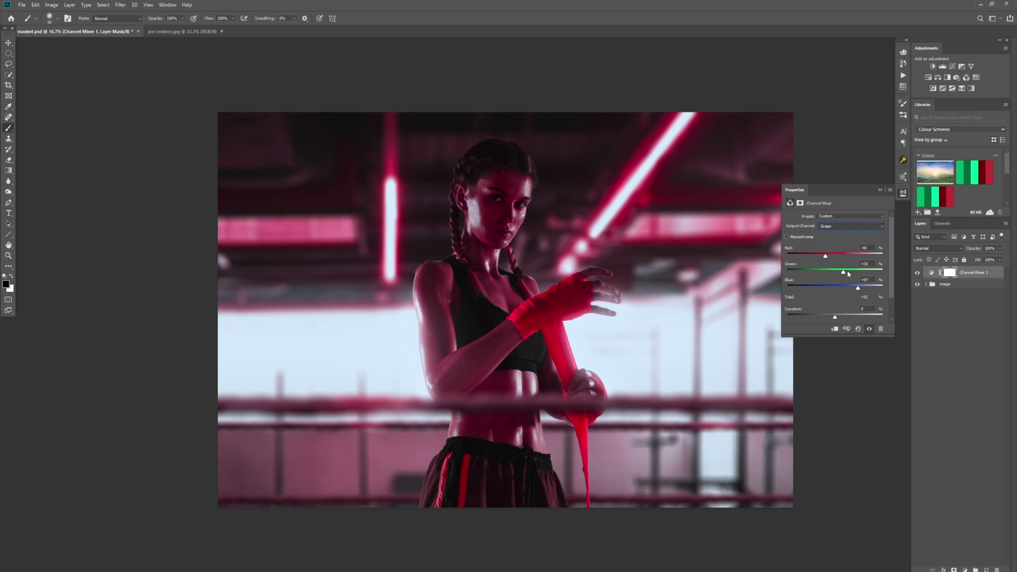
Close the Channel Mixer settings and delete the Channel Mixer 1 layer
{"action": "left_click", "coordinate": [881, 191]}
{"action": "left_click", "coordinate": [978, 273]}
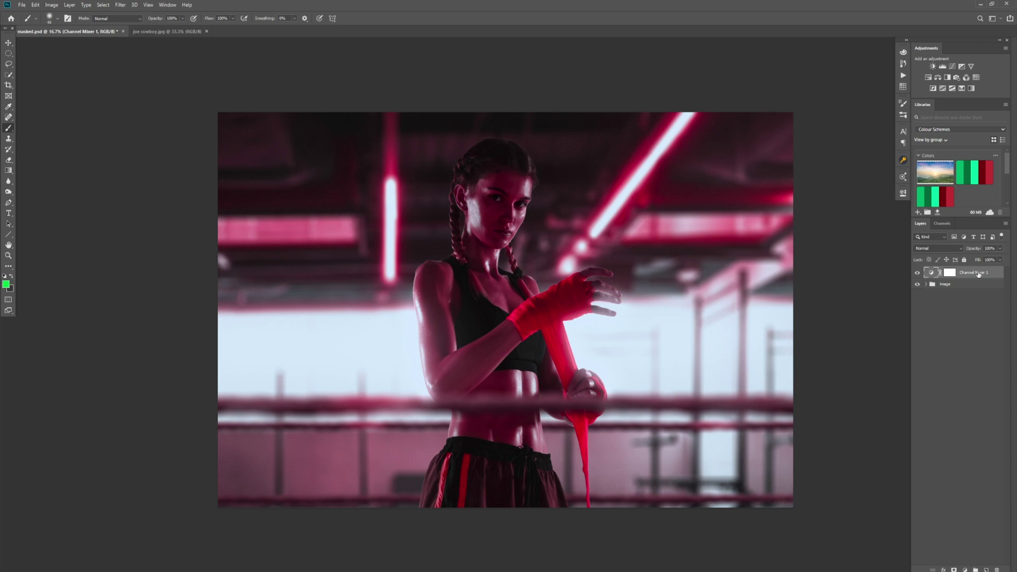
{"action": "key", "text": "Delete"}
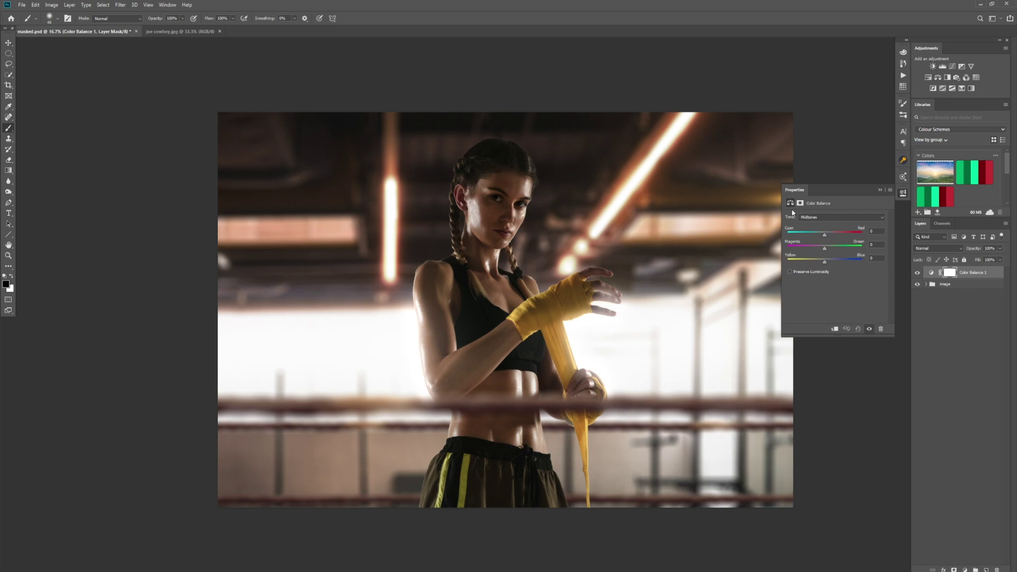
Set the Color Balance midtones to Cyan-Red -16 and Yellow-Blue +17
{"action": "left_click", "coordinate": [841, 217]}
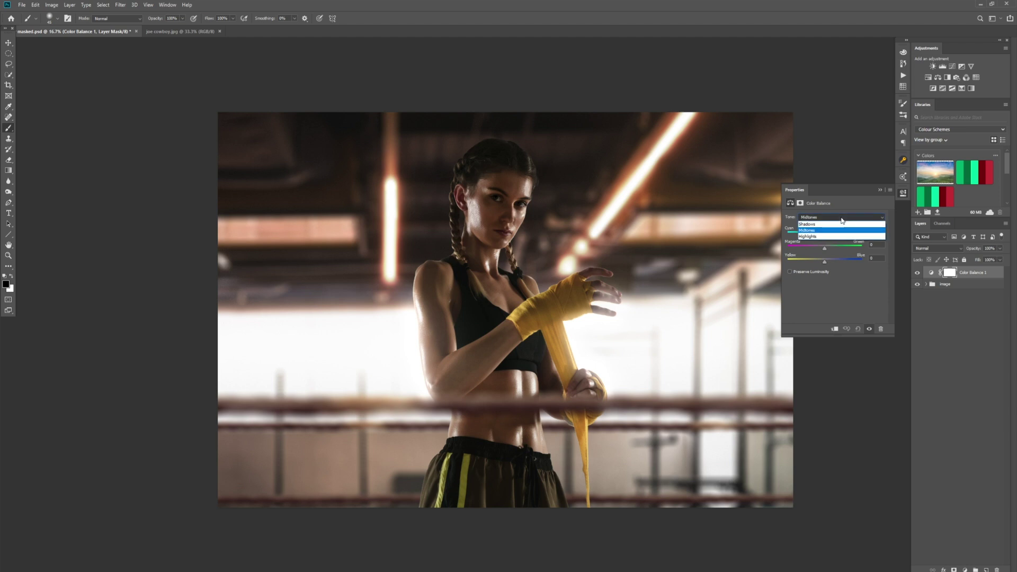
{"action": "left_click", "coordinate": [842, 219]}
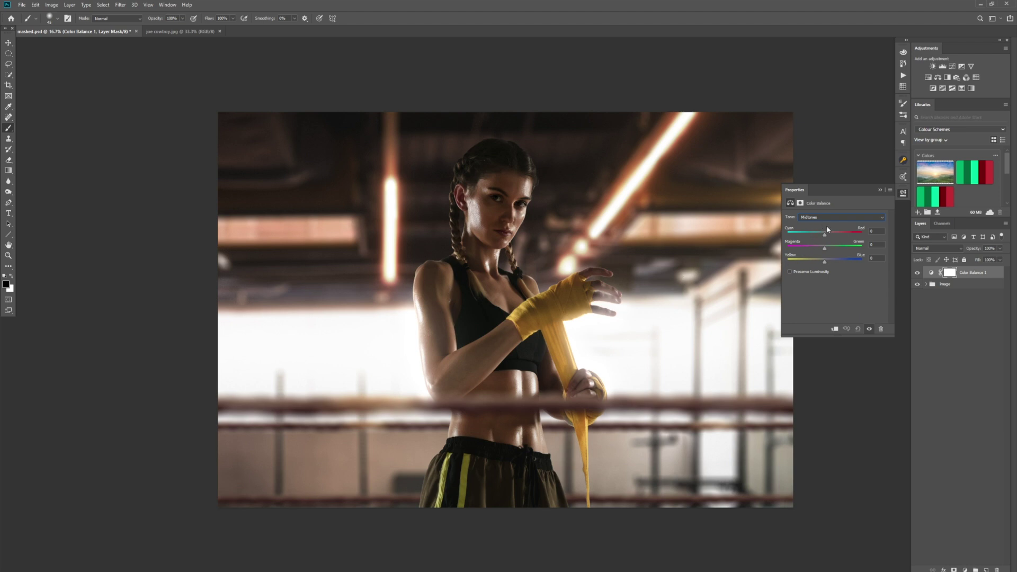
{"action": "left_click_drag", "start_coordinate": [825, 235], "coordinate": [814, 235]}
{"action": "left_click_drag", "start_coordinate": [824, 262], "coordinate": [843, 267]}
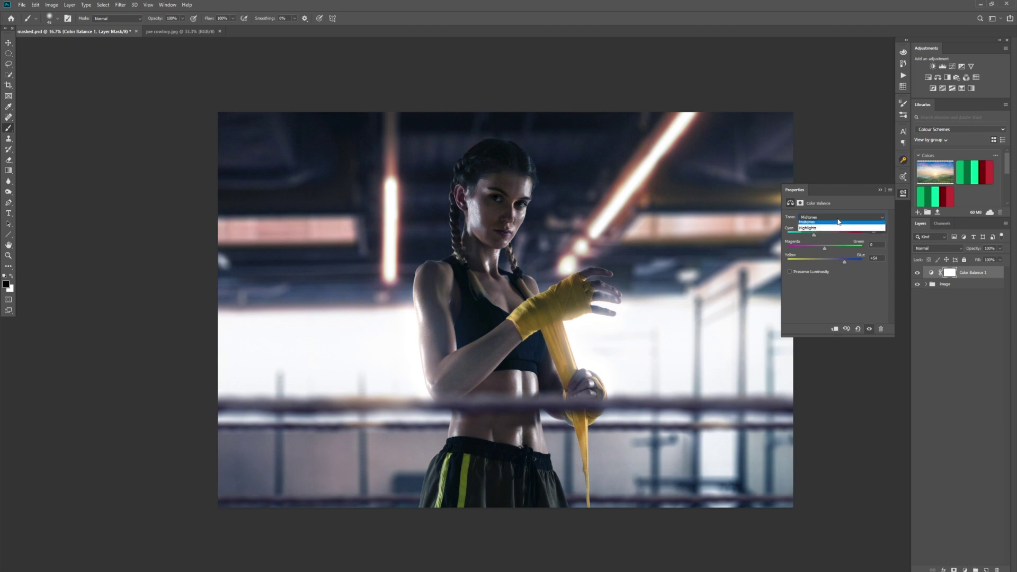
Push the highlights' Cyan-Red to +23 and compare the grade with it hidden
{"action": "left_click", "coordinate": [839, 218]}
{"action": "left_click", "coordinate": [818, 236]}
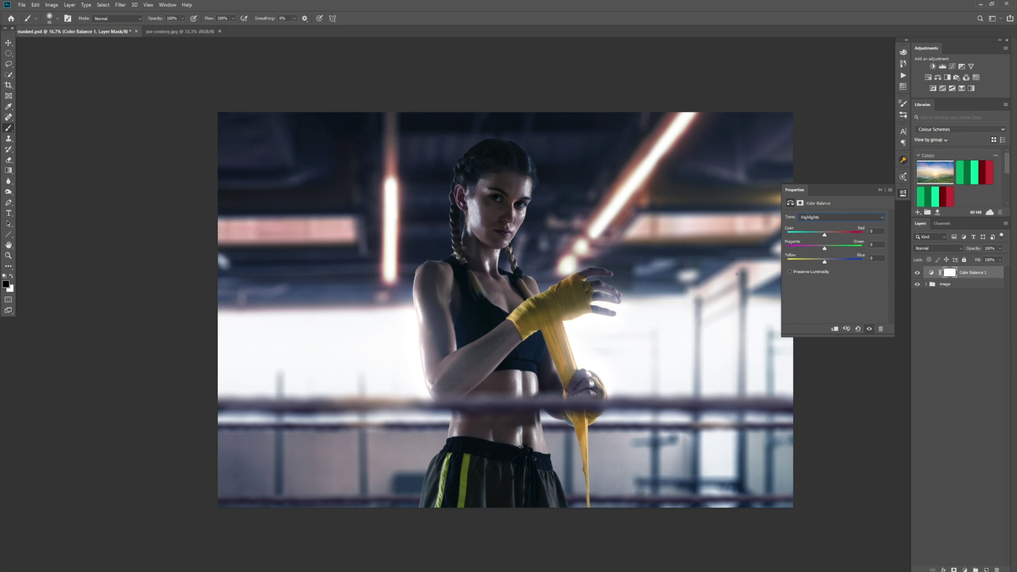
{"action": "left_click_drag", "start_coordinate": [828, 237], "coordinate": [812, 269]}
{"action": "left_click", "coordinate": [917, 273]}
{"action": "left_click", "coordinate": [918, 272]}
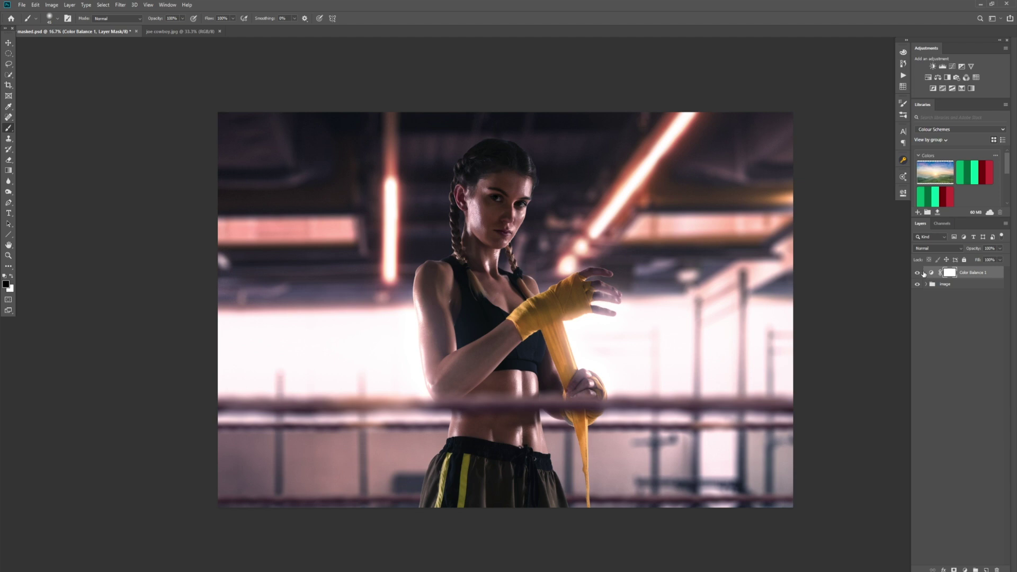
Add blue to the Color Balance shadows (+29), then delete the Color Balance 1 layer
{"action": "double_click", "coordinate": [931, 272]}
{"action": "left_click", "coordinate": [841, 217]}
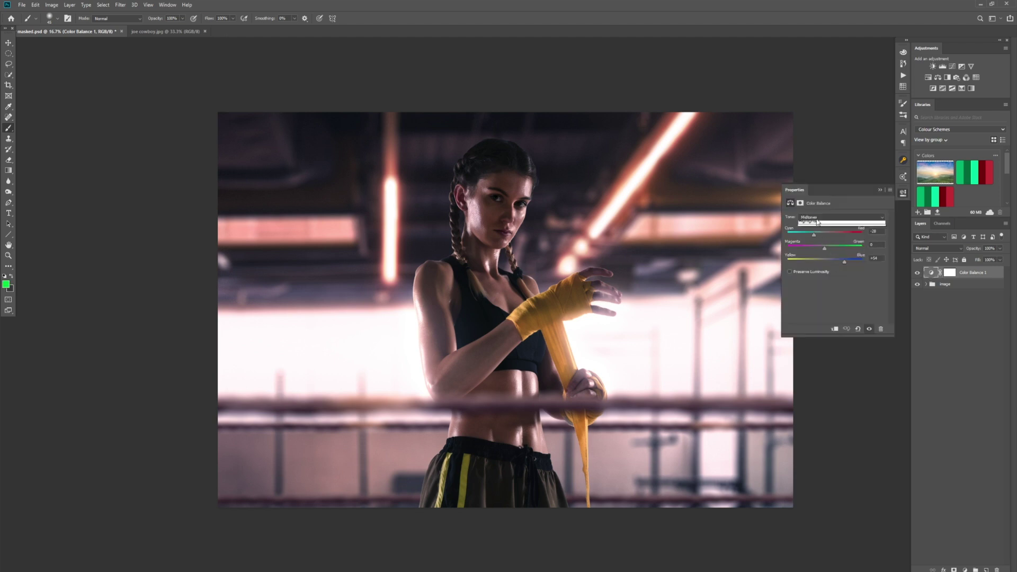
{"action": "left_click", "coordinate": [811, 223]}
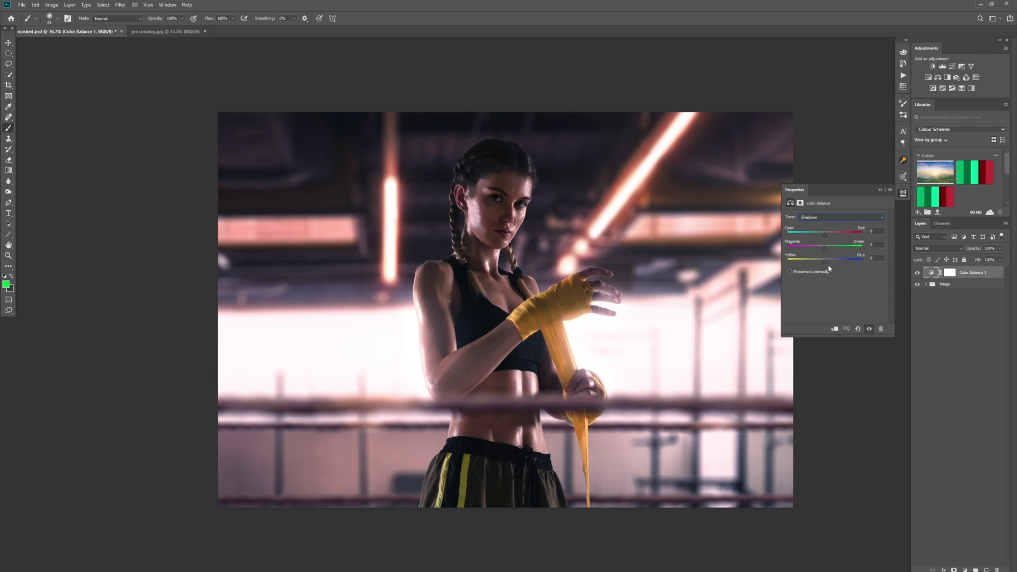
{"action": "left_click_drag", "start_coordinate": [826, 263], "coordinate": [841, 263]}
{"action": "left_click", "coordinate": [880, 189]}
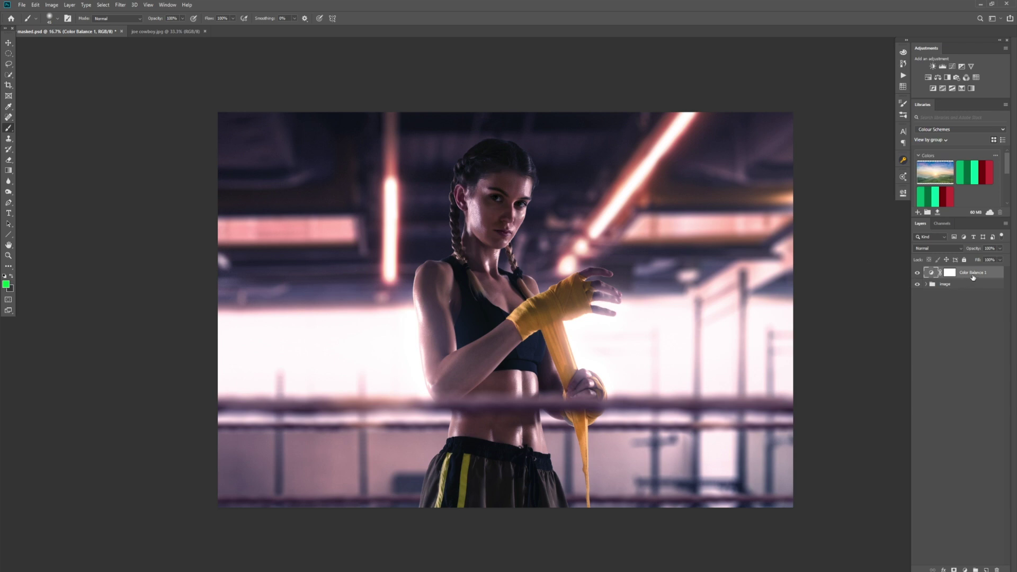
{"action": "key", "text": "Delete"}
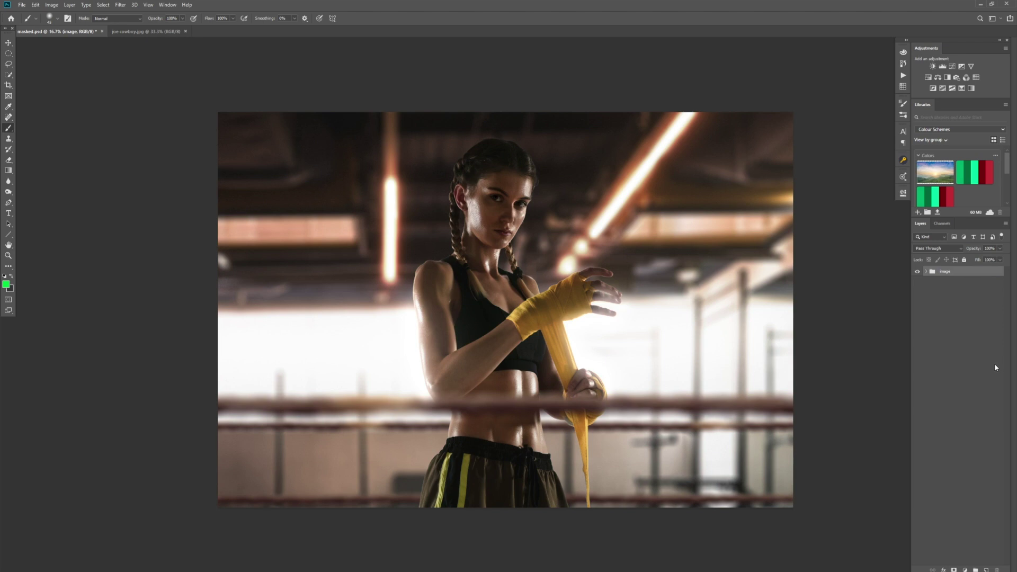
Add a Color Lookup layer using the filmstock_50.3dl LUT
{"action": "left_click", "coordinate": [976, 78]}
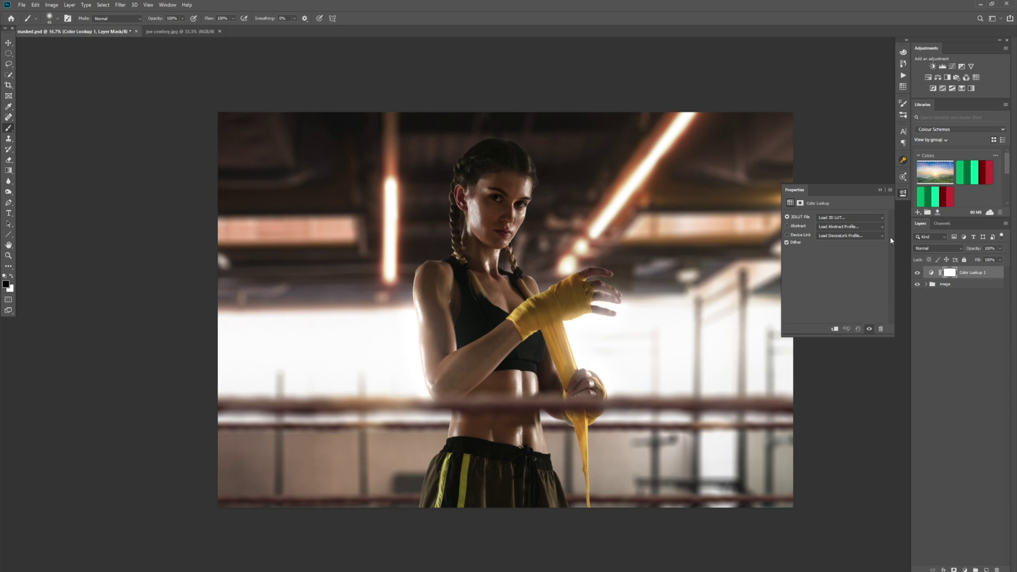
{"action": "left_click", "coordinate": [883, 217]}
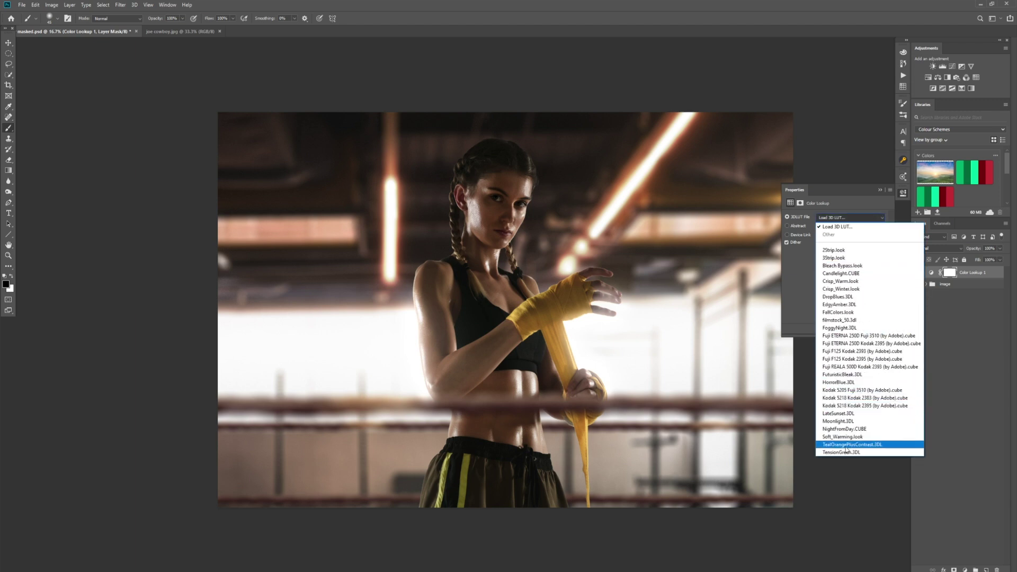
{"action": "left_click", "coordinate": [838, 320]}
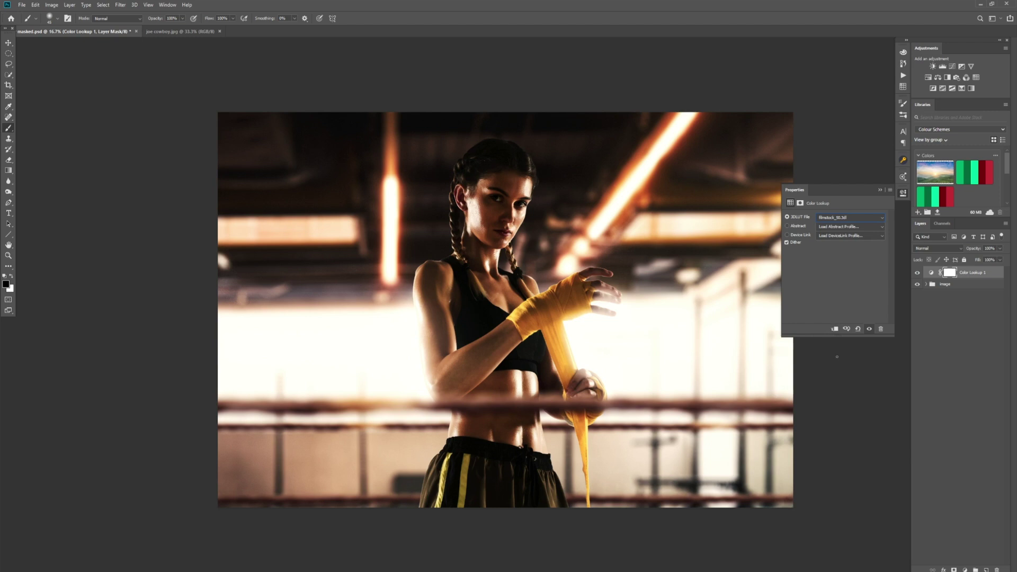
Lower the Color Lookup 1 layer's opacity to 60%
{"action": "left_click", "coordinate": [880, 190]}
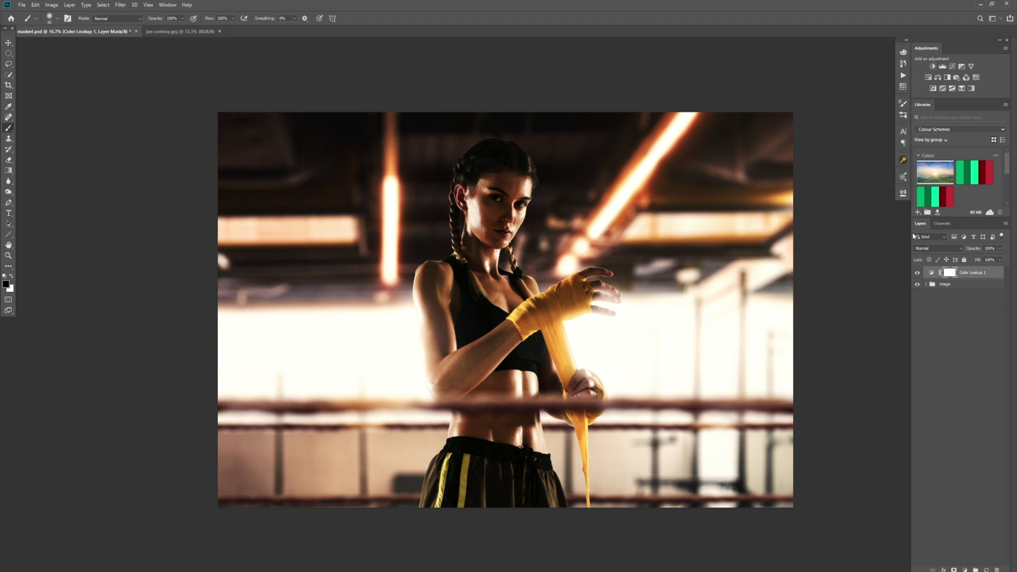
{"action": "left_click", "coordinate": [999, 248]}
{"action": "mouse_move", "coordinate": [999, 259]}
{"action": "left_mouse_down"}
{"action": "mouse_move", "coordinate": [943, 257]}
{"action": "mouse_move", "coordinate": [987, 258]}
{"action": "left_mouse_up"}
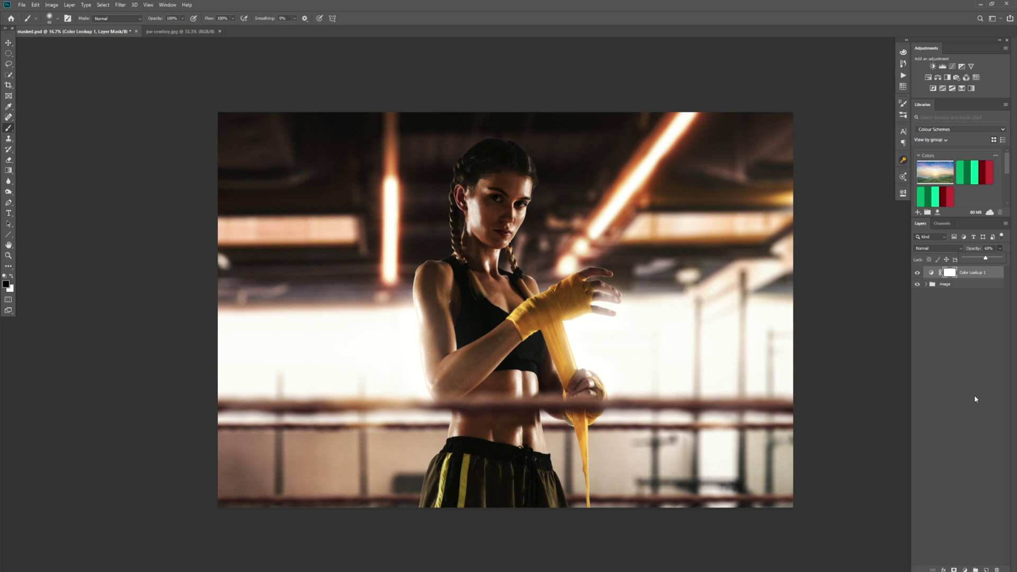
{"action": "left_click", "coordinate": [956, 331]}
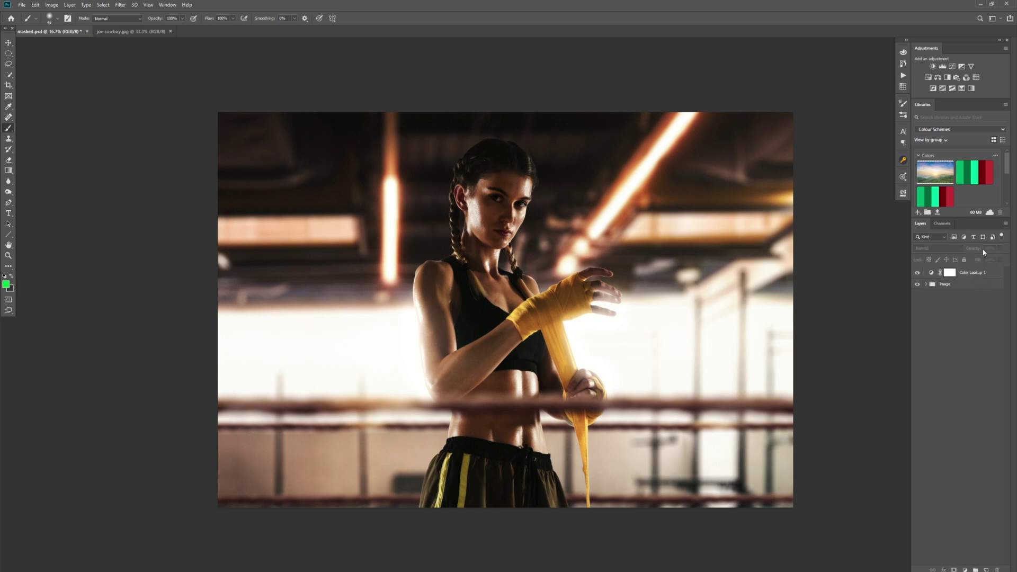
{"action": "left_click", "coordinate": [979, 272]}
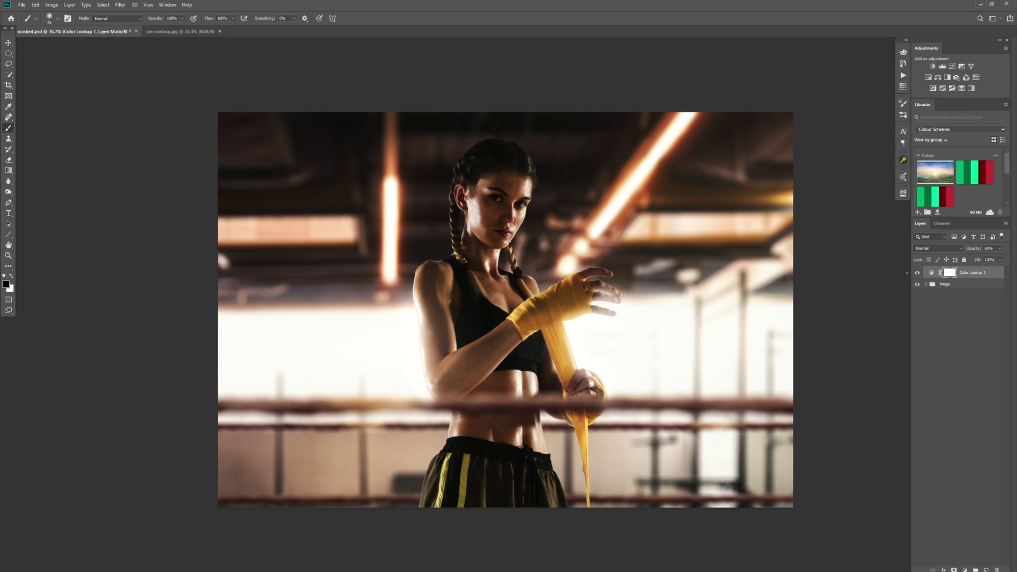
Switch the Color Lookup LUT to Moonlight.3DL, then delete the Color Lookup 1 layer
{"action": "double_click", "coordinate": [930, 273]}
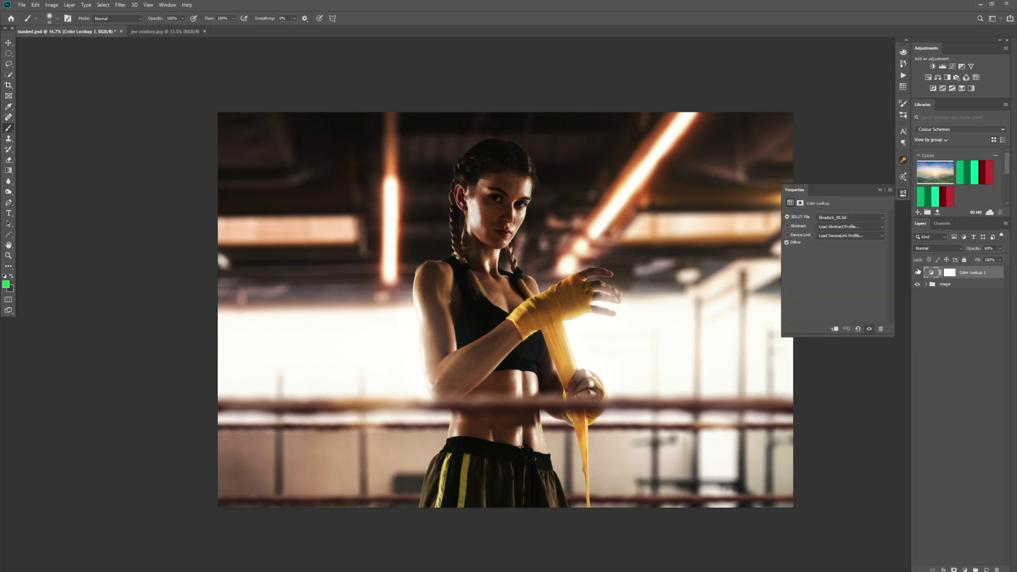
{"action": "left_click", "coordinate": [867, 218]}
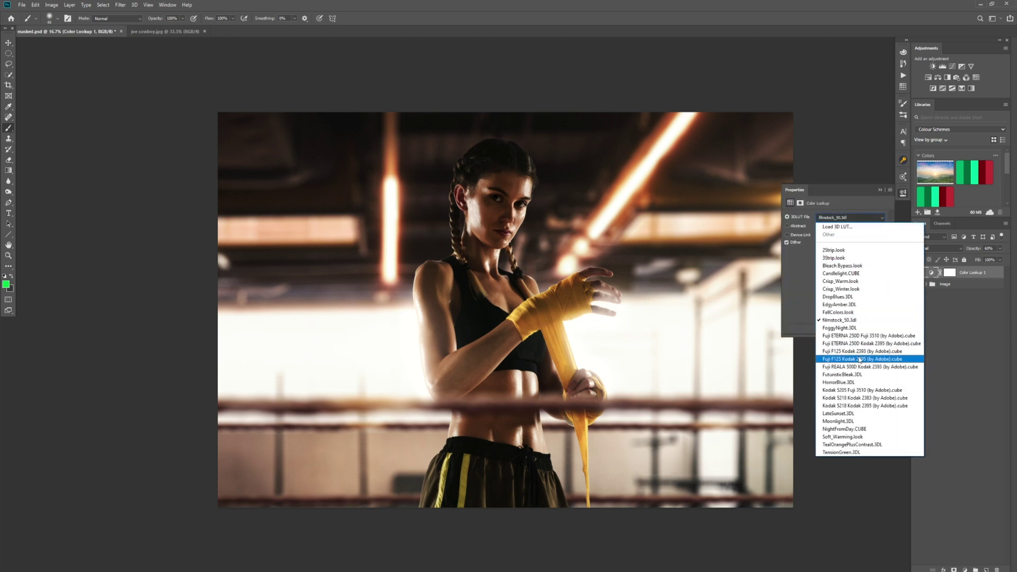
{"action": "left_click", "coordinate": [838, 420]}
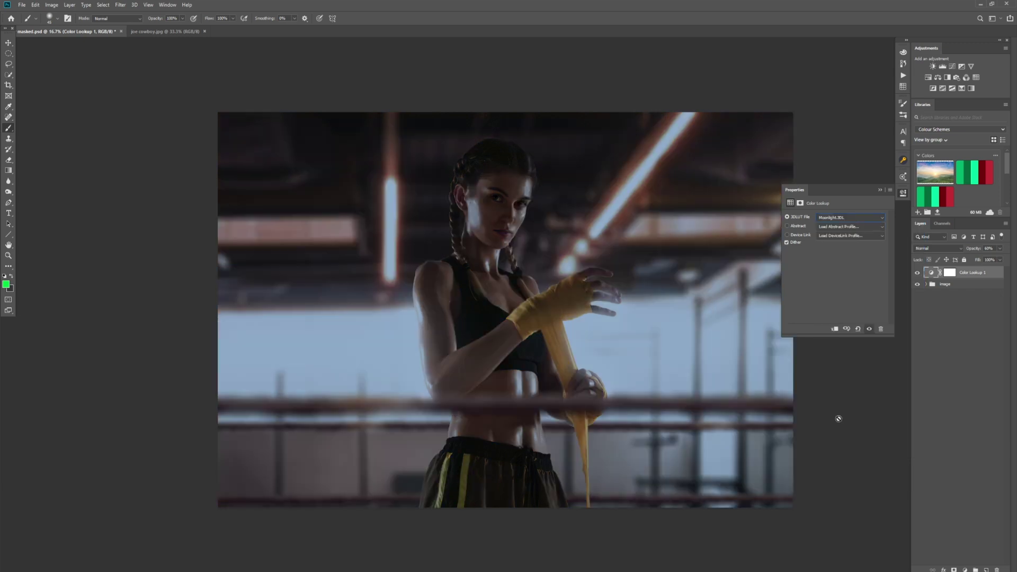
{"action": "left_click", "coordinate": [880, 189]}
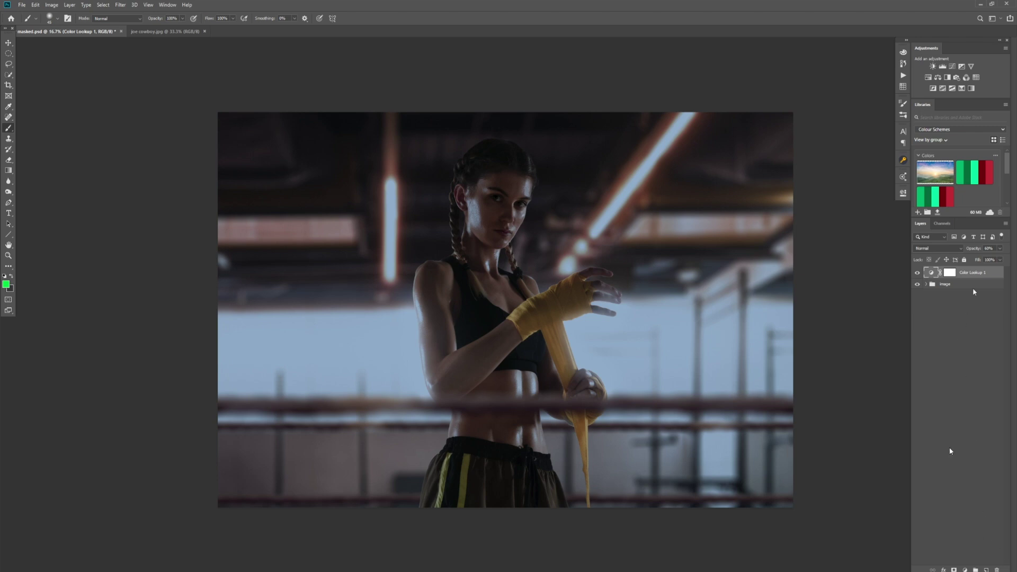
{"action": "key", "text": "Delete"}
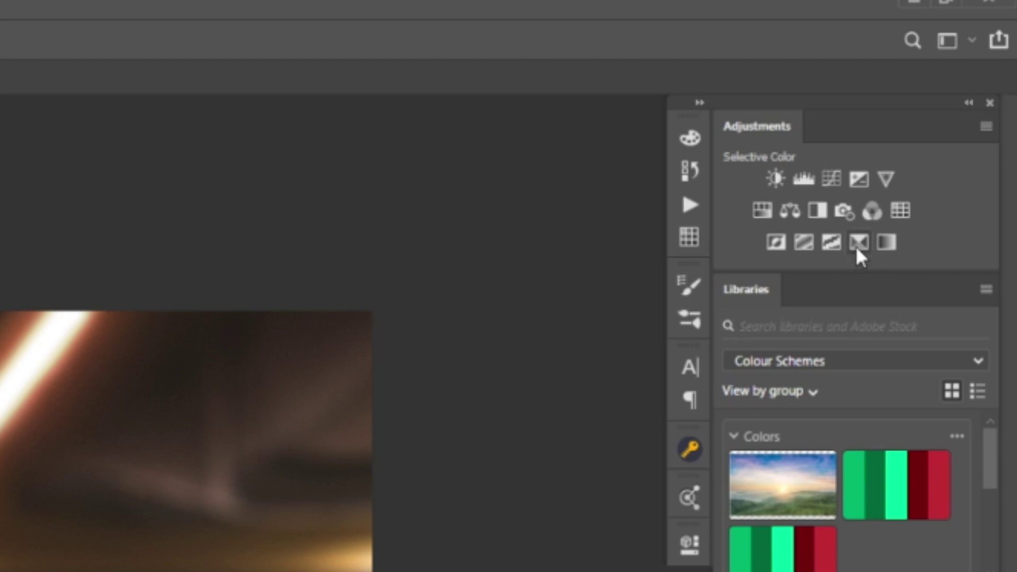
Add a Selective Color layer with Reds Cyan at -14, then select the Neutrals range
{"action": "left_click", "coordinate": [858, 242]}
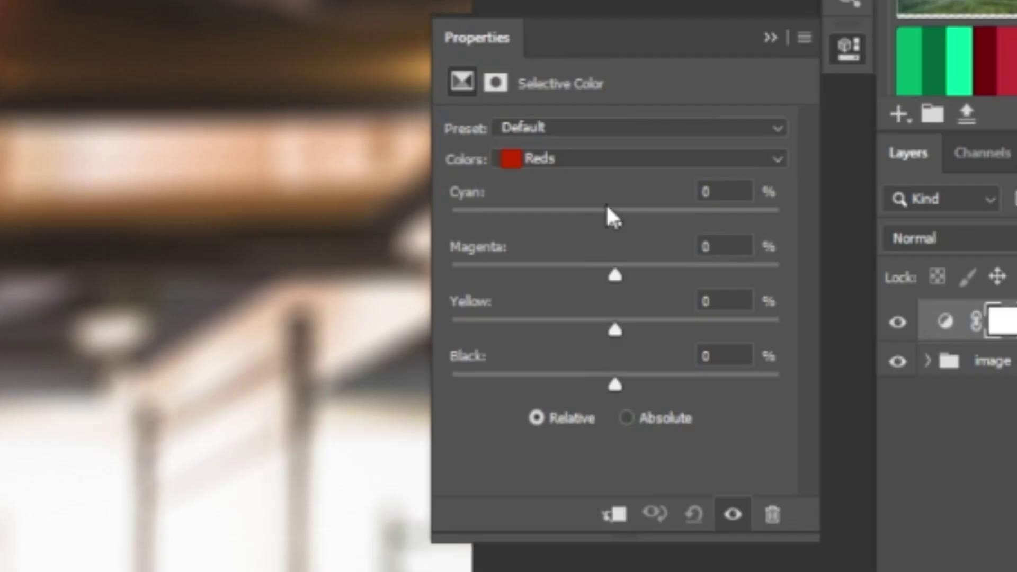
{"action": "left_click", "coordinate": [636, 163]}
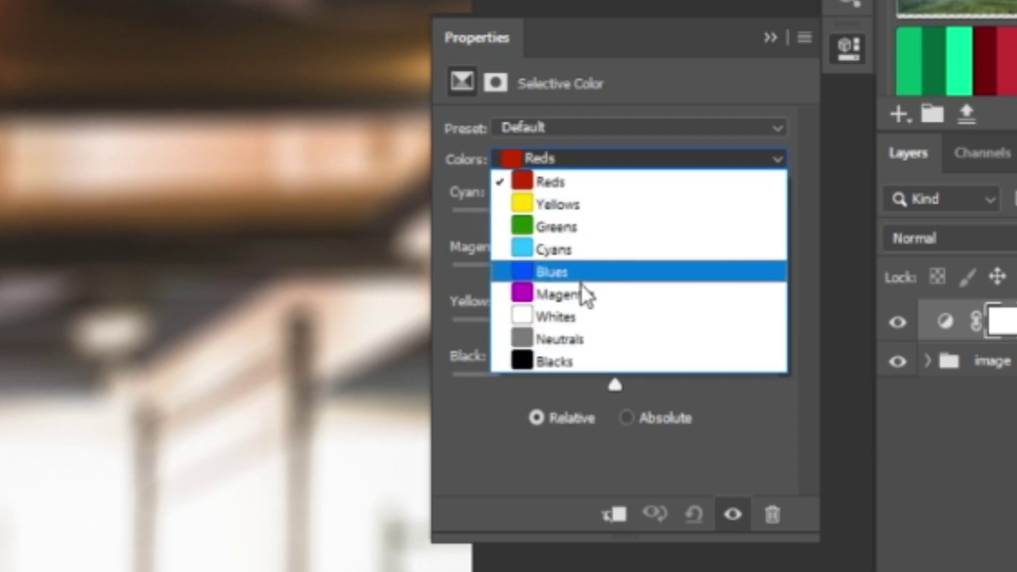
{"action": "left_click", "coordinate": [568, 158]}
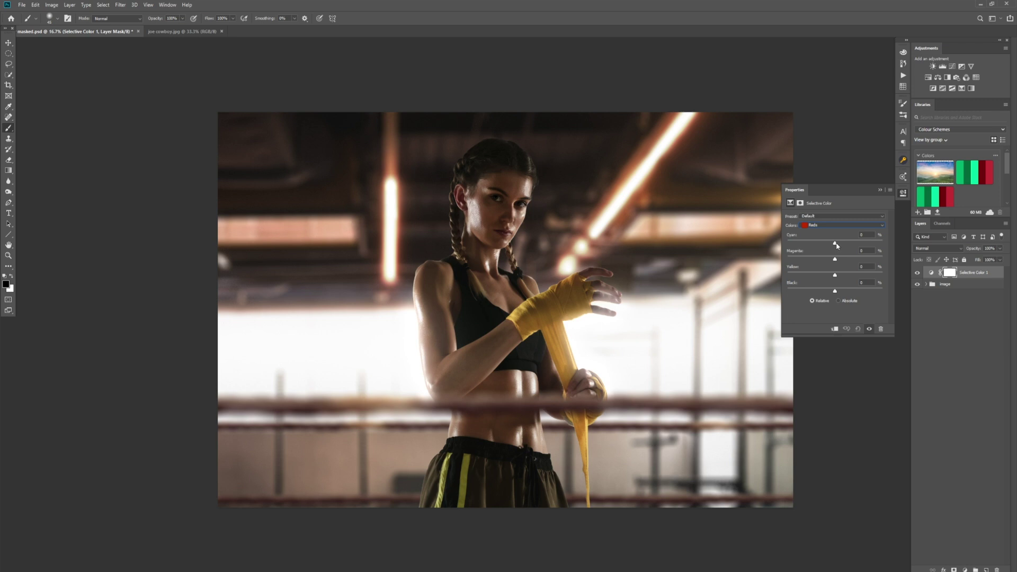
{"action": "left_click_drag", "start_coordinate": [834, 242], "coordinate": [817, 276]}
{"action": "left_click", "coordinate": [827, 226]}
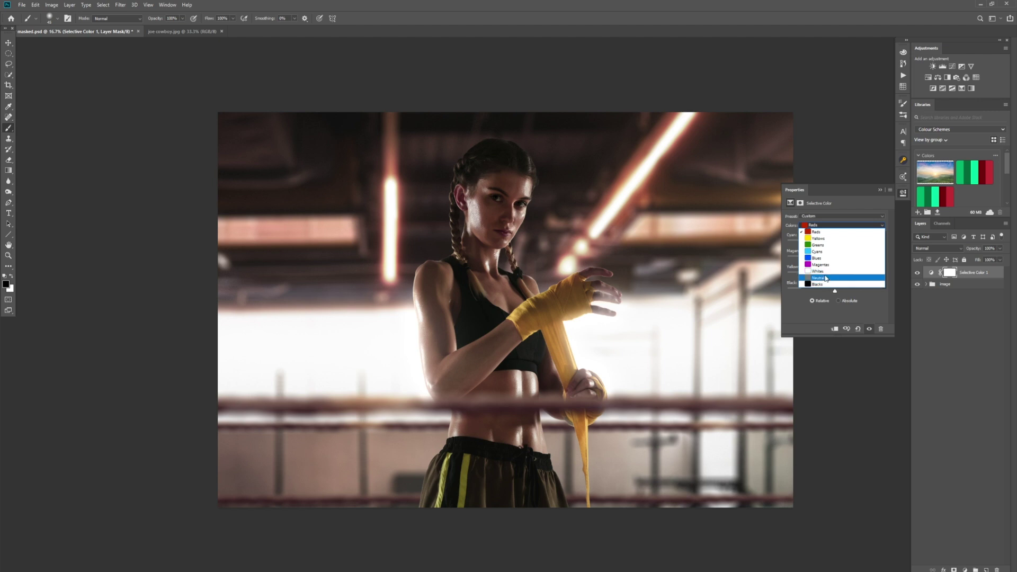
{"action": "left_click", "coordinate": [827, 278]}
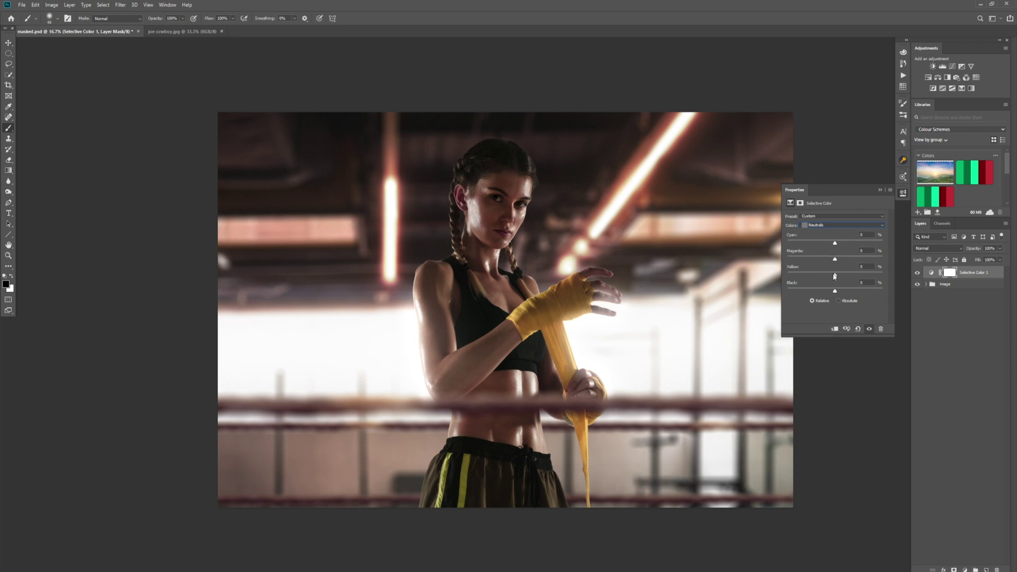
Warm the neutrals in Selective Color by raising Yellow and Magenta and adjusting Black
{"action": "left_click_drag", "start_coordinate": [834, 275], "coordinate": [846, 278]}
{"action": "left_click_drag", "start_coordinate": [834, 260], "coordinate": [841, 263]}
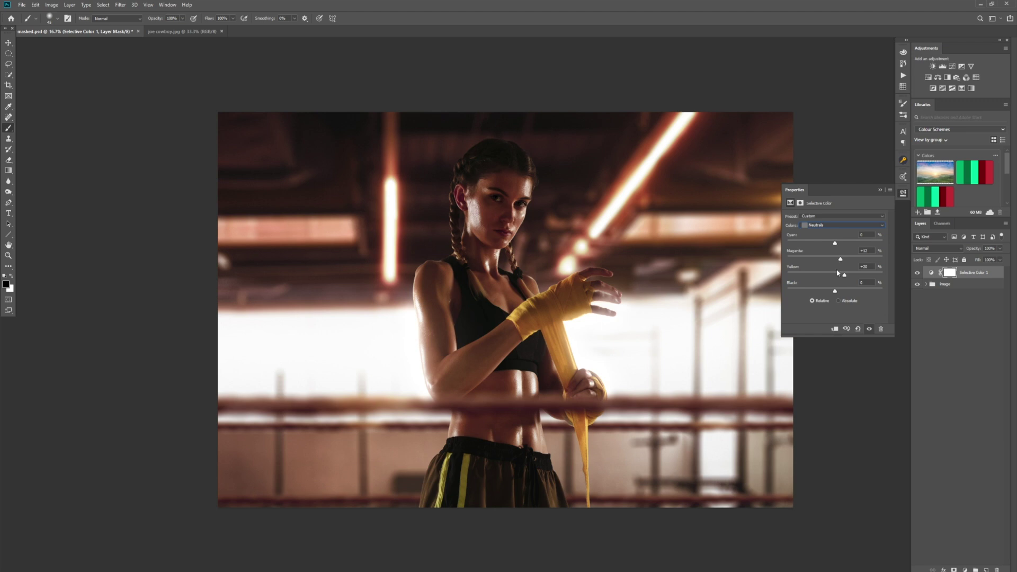
{"action": "left_click_drag", "start_coordinate": [836, 292], "coordinate": [824, 294]}
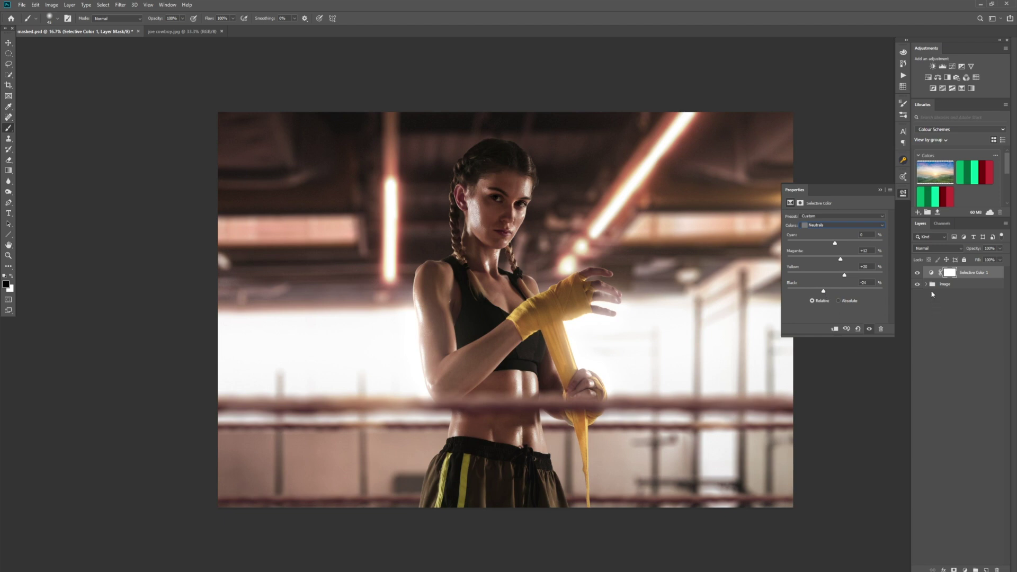
Compare the photo with the Selective Color layer hidden and shown, then delete Selective Color 1
{"action": "left_click", "coordinate": [917, 273]}
{"action": "left_click", "coordinate": [917, 273]}
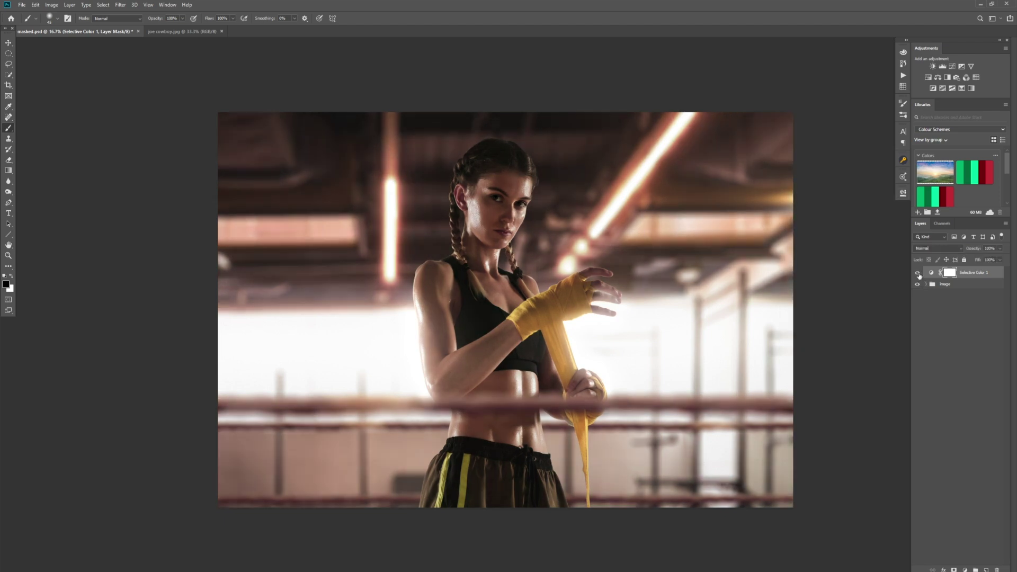
{"action": "double_click", "coordinate": [931, 273]}
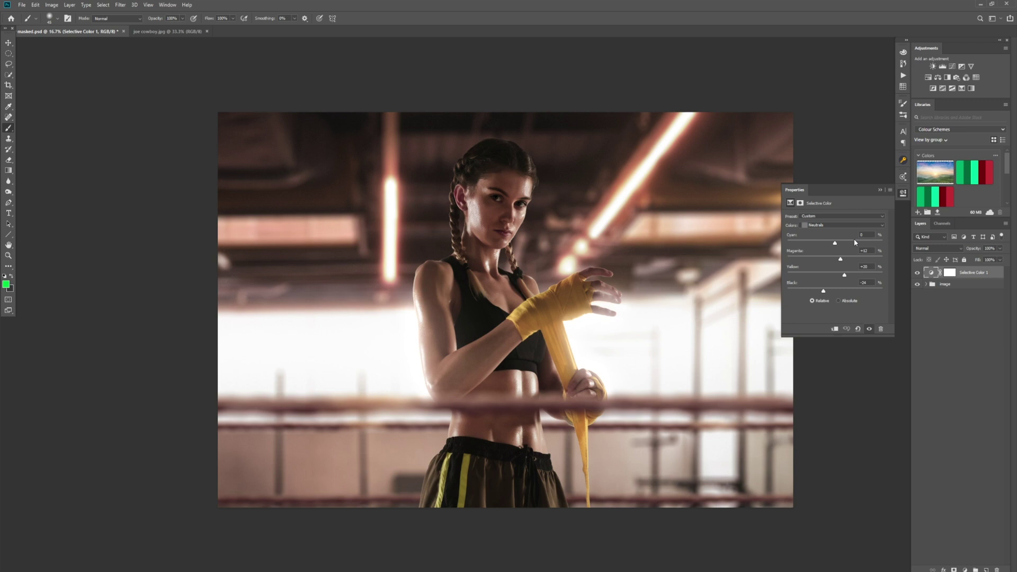
{"action": "left_click", "coordinate": [880, 190]}
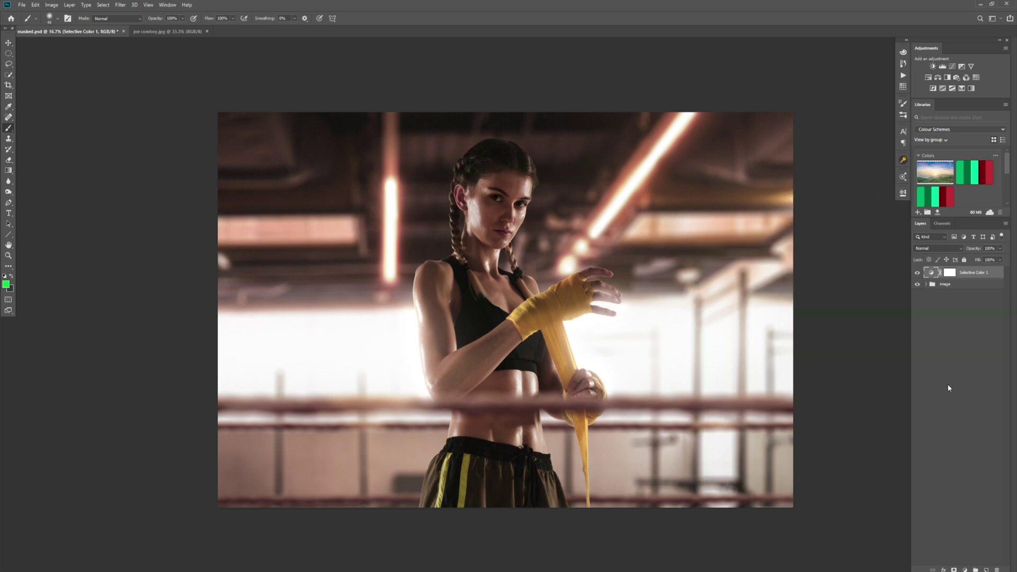
{"action": "key", "text": "Delete"}
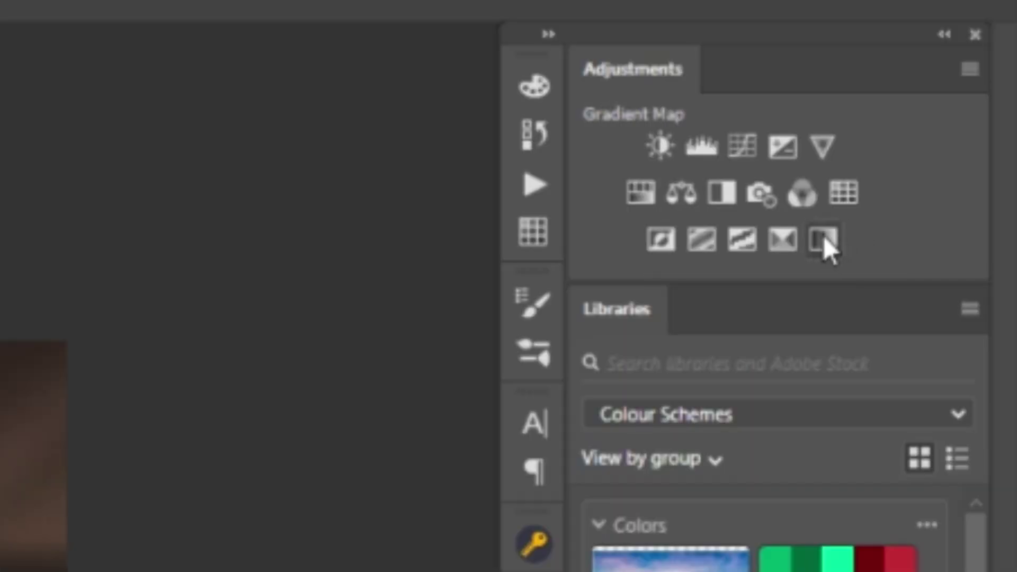
Add a Gradient Map 1 layer using the Black, White preset and reopen its Gradient Editor
{"action": "left_click", "coordinate": [824, 238]}
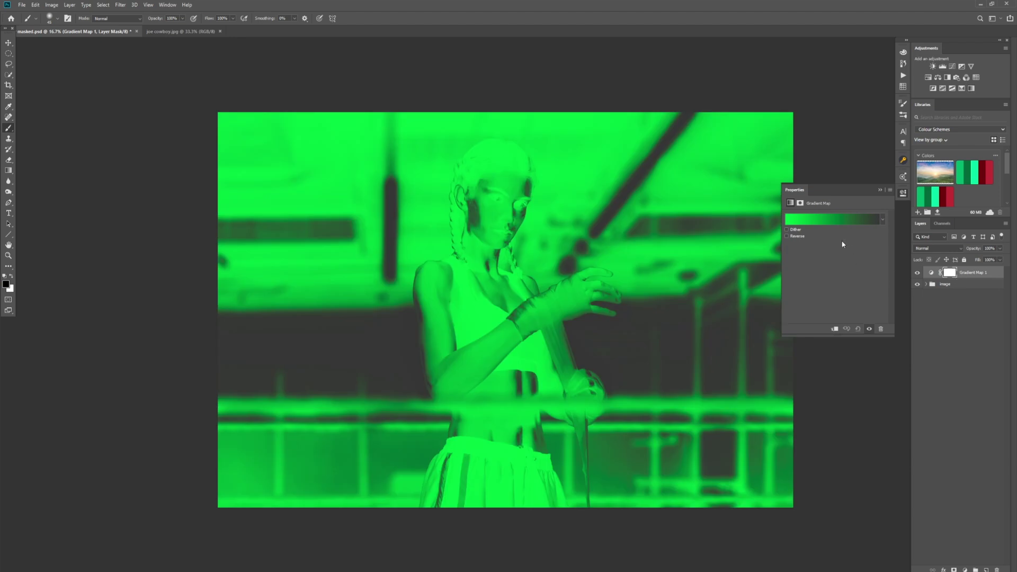
{"action": "left_click", "coordinate": [822, 226]}
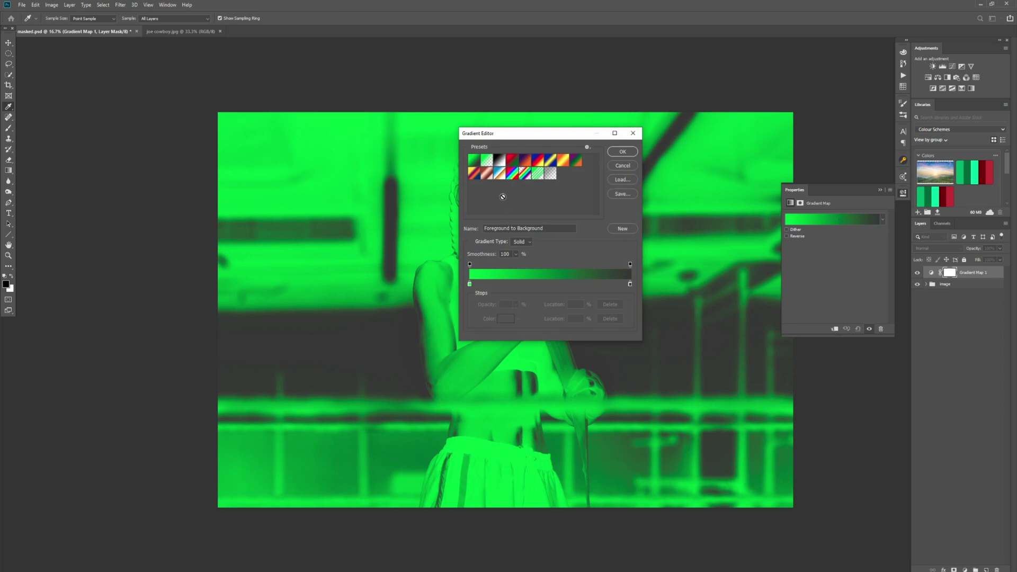
{"action": "left_click", "coordinate": [503, 164]}
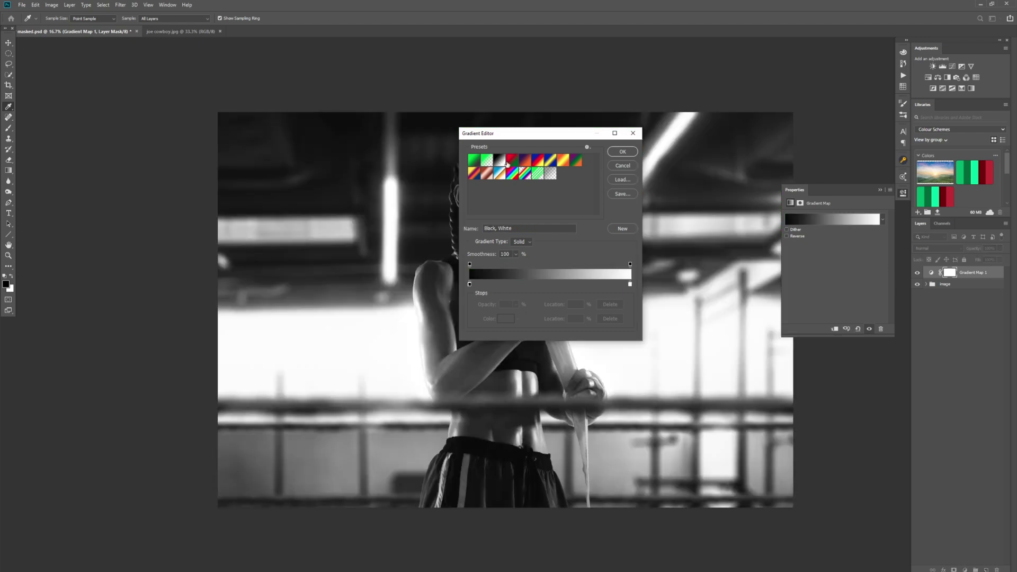
{"action": "left_click", "coordinate": [622, 153]}
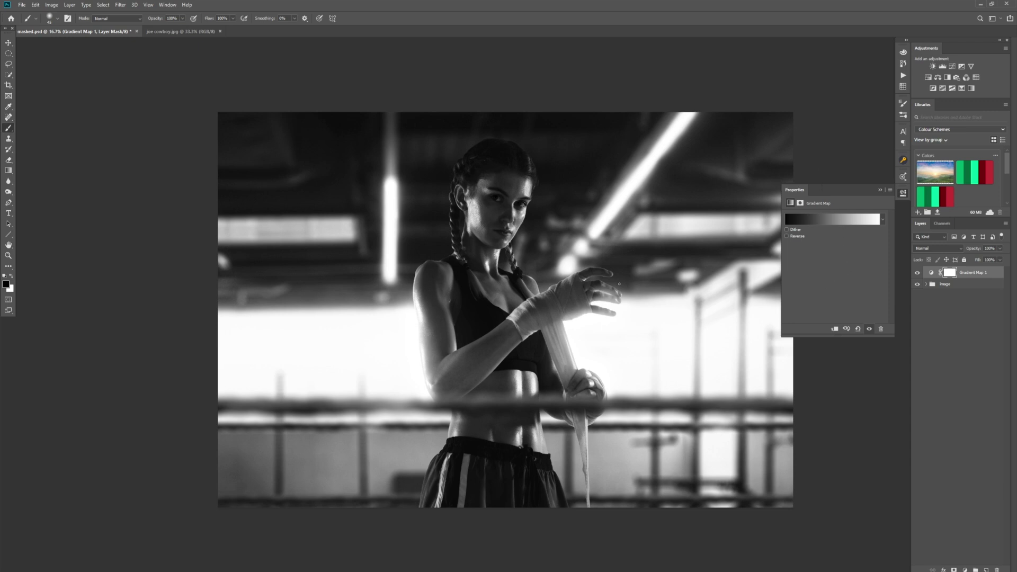
{"action": "left_click", "coordinate": [821, 220]}
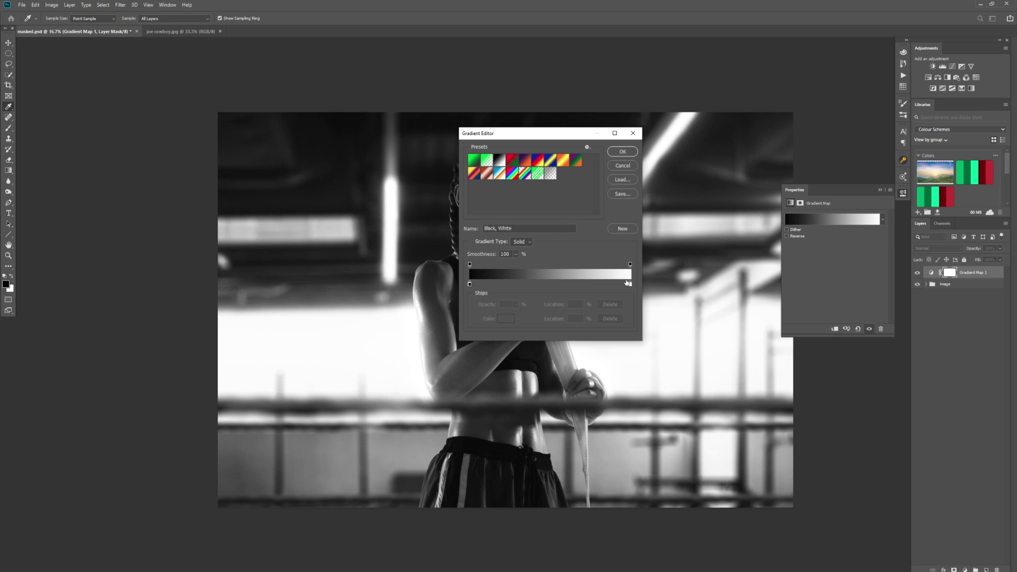
Change the gradient's left stop colour to a near-black navy blue (04040f)
{"action": "double_click", "coordinate": [470, 284]}
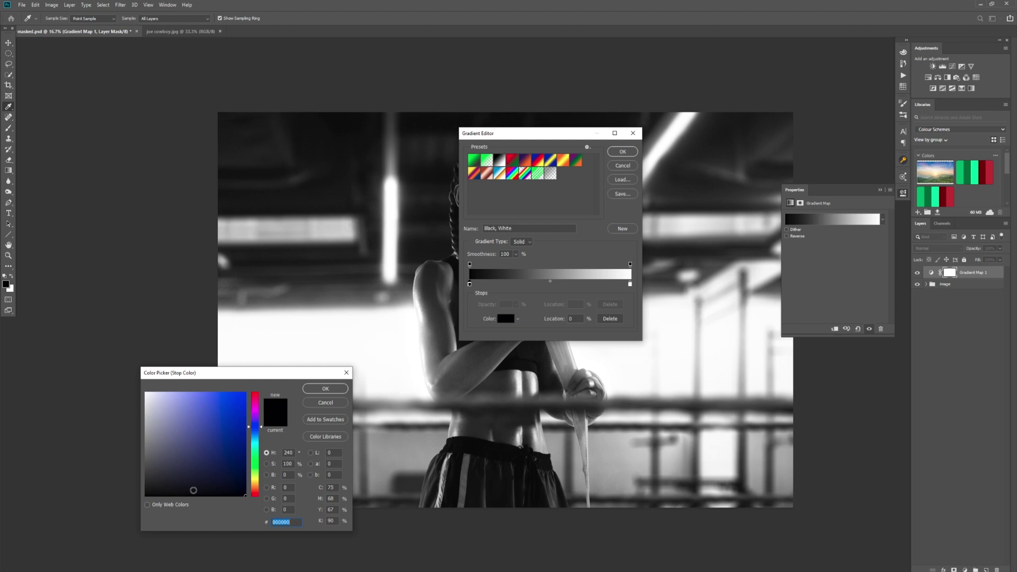
{"action": "left_click", "coordinate": [218, 492]}
{"action": "left_click_drag", "start_coordinate": [218, 492], "coordinate": [219, 489]}
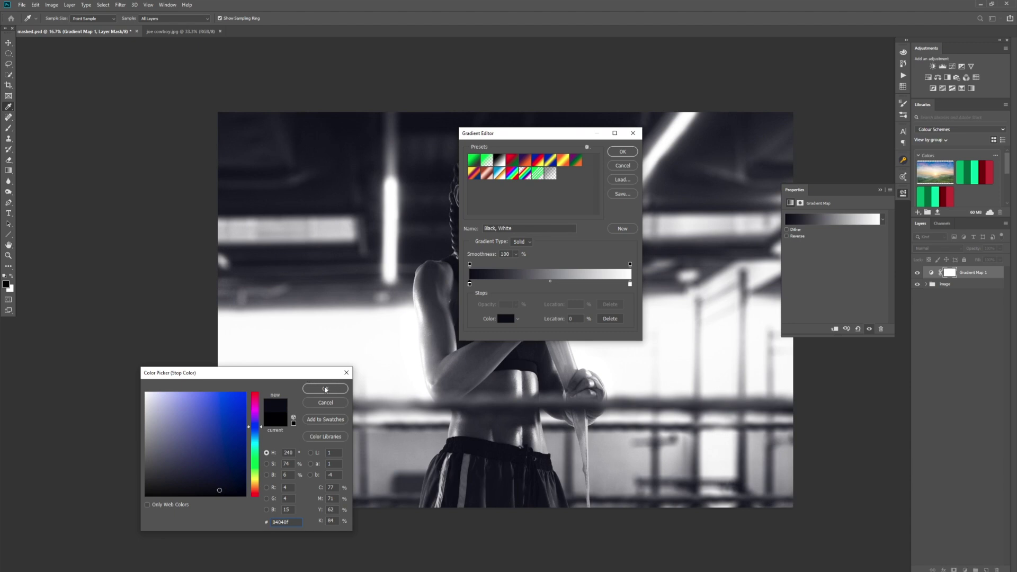
{"action": "left_click", "coordinate": [325, 389]}
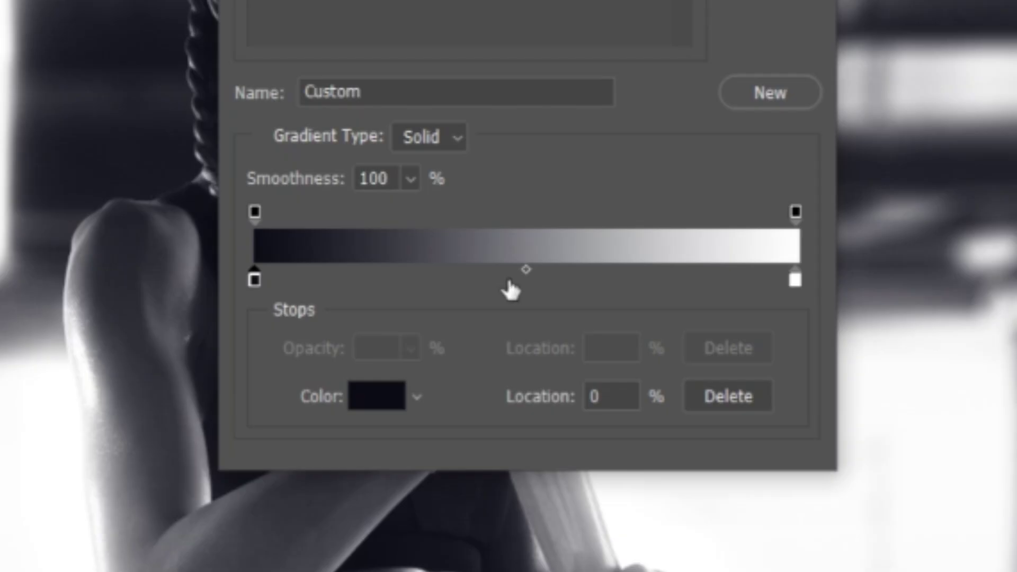
Add a teal colour stop at location 50 and apply the edited gradient to the map
{"action": "left_click", "coordinate": [515, 283]}
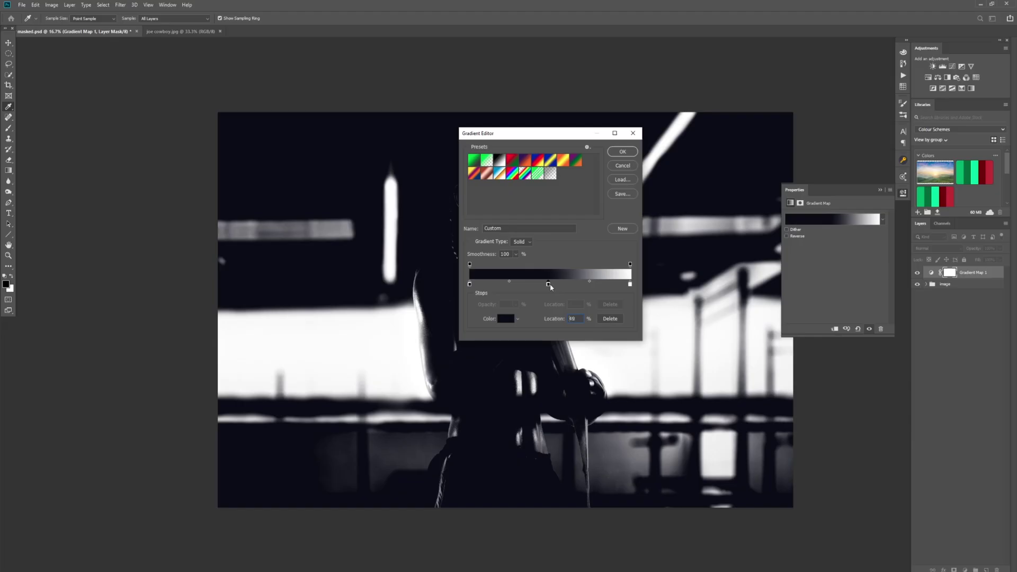
{"action": "left_click_drag", "start_coordinate": [550, 286], "coordinate": [552, 287]}
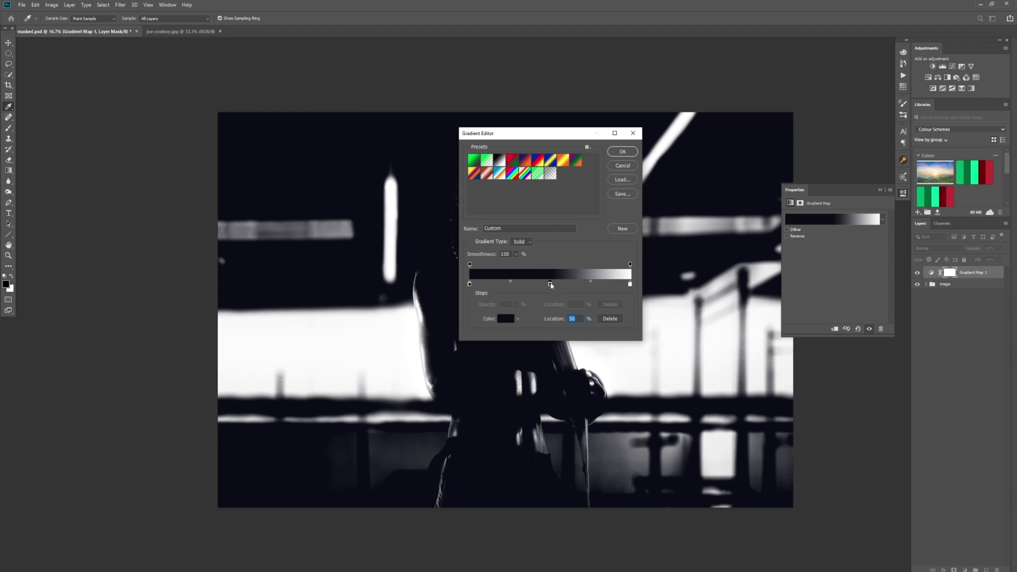
{"action": "double_click", "coordinate": [550, 284]}
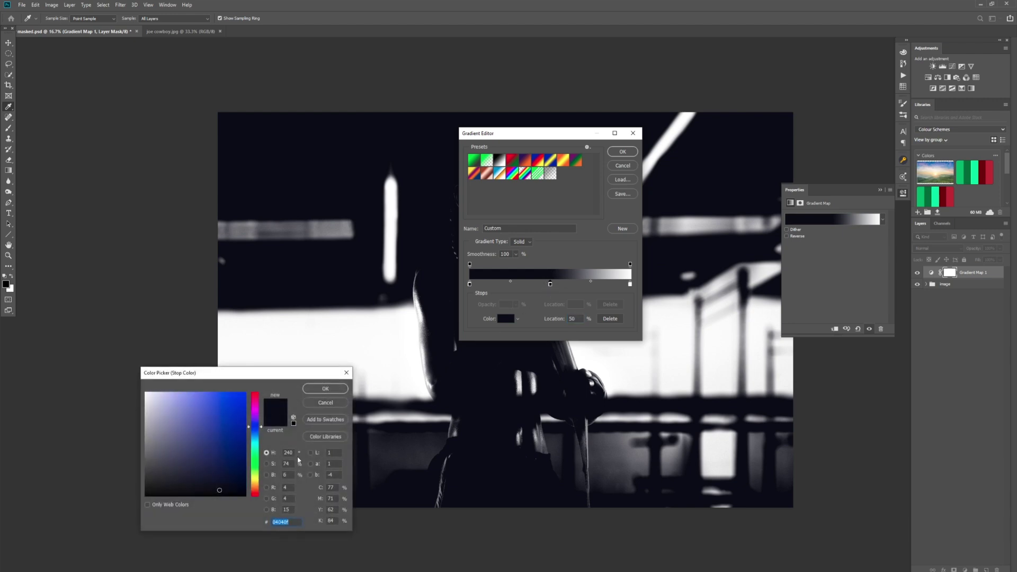
{"action": "left_click_drag", "start_coordinate": [203, 440], "coordinate": [187, 438]}
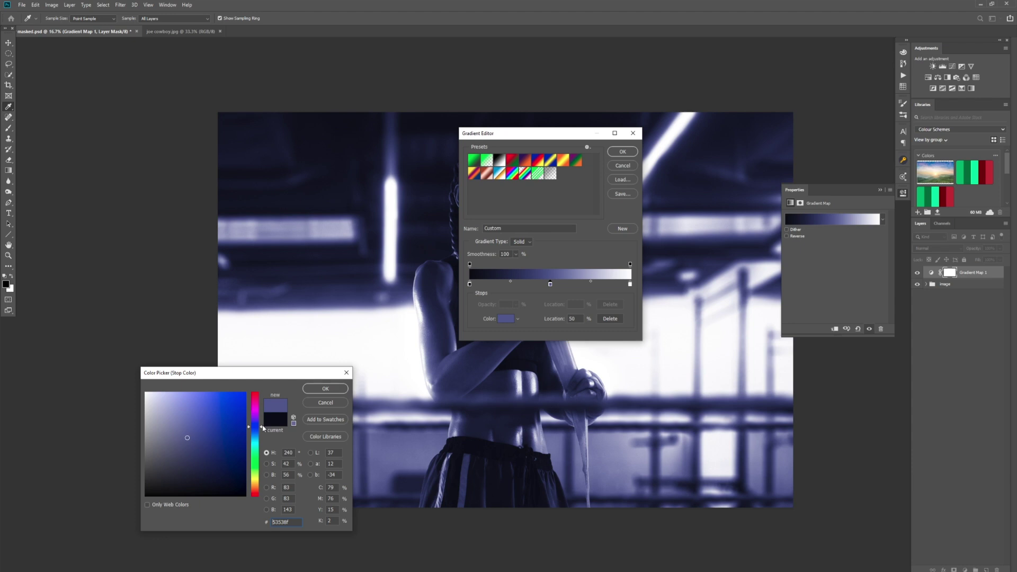
{"action": "mouse_move", "coordinate": [263, 430]}
{"action": "left_mouse_down"}
{"action": "mouse_move", "coordinate": [262, 438]}
{"action": "mouse_move", "coordinate": [204, 436]}
{"action": "left_mouse_up"}
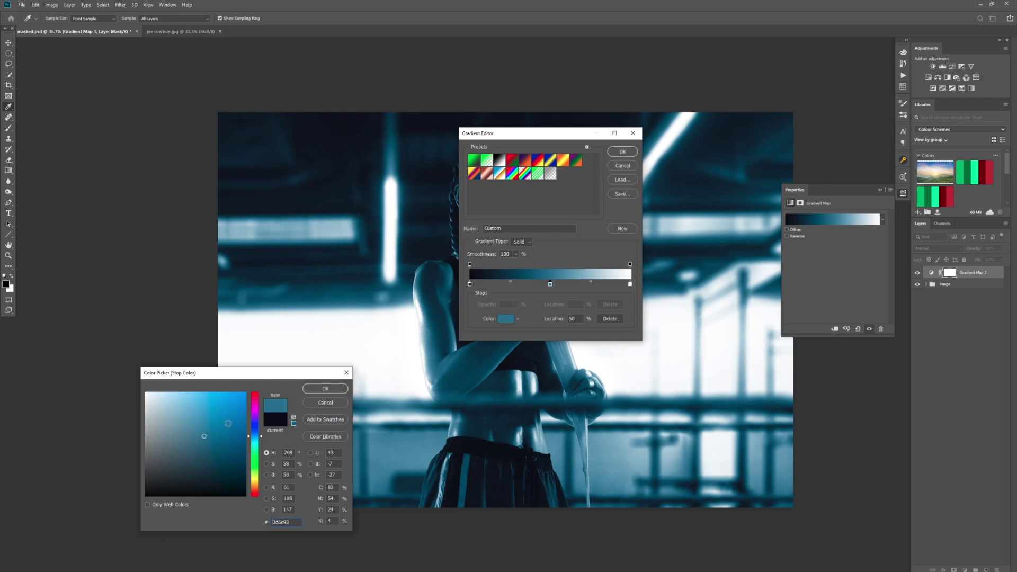
{"action": "left_click", "coordinate": [313, 392]}
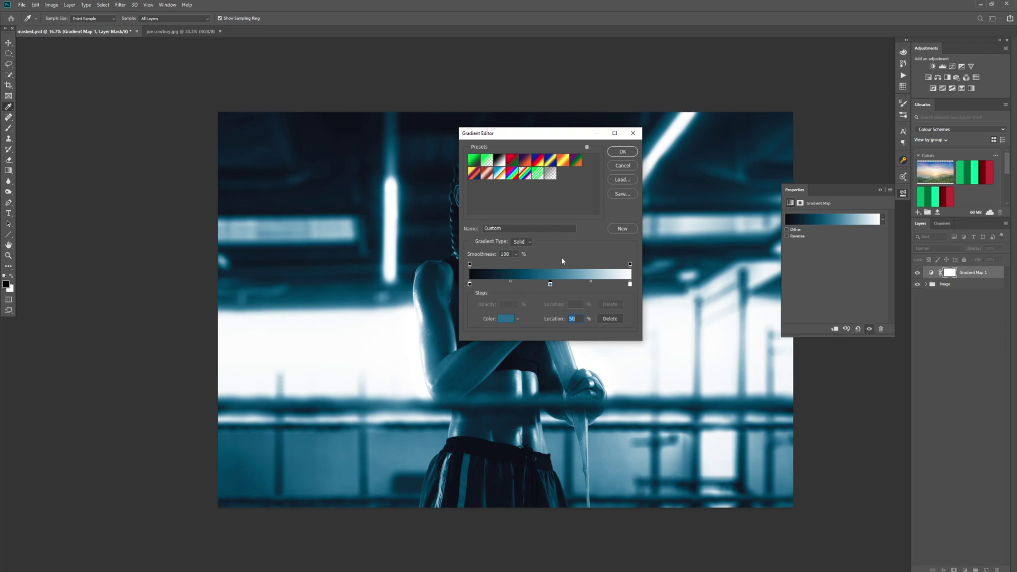
{"action": "left_click", "coordinate": [623, 153]}
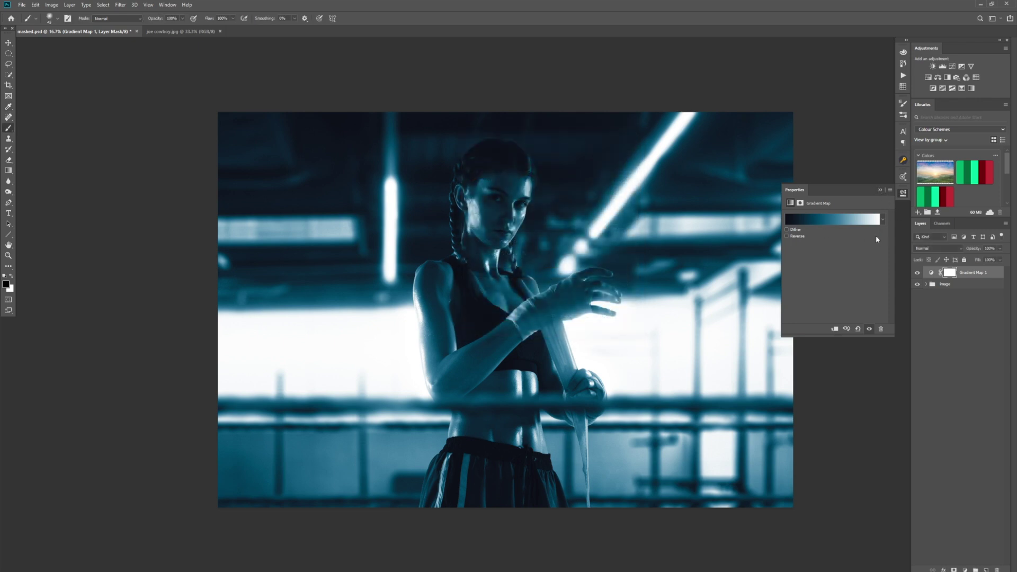
Lower Gradient Map 1's opacity to about 12% for a subtle teal tint
{"action": "left_click", "coordinate": [881, 191]}
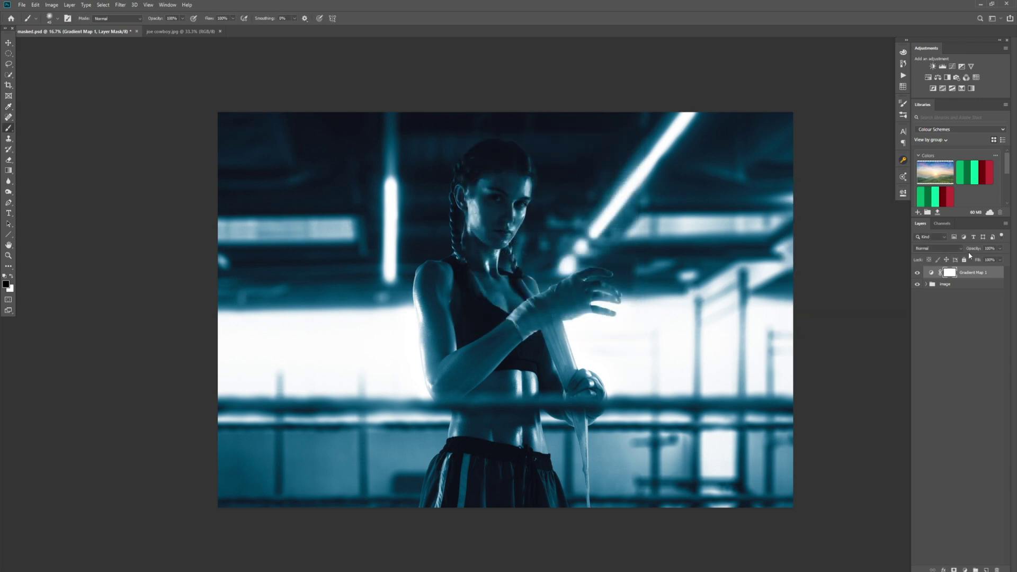
{"action": "left_click", "coordinate": [999, 248]}
{"action": "left_click_drag", "start_coordinate": [1000, 259], "coordinate": [967, 260]}
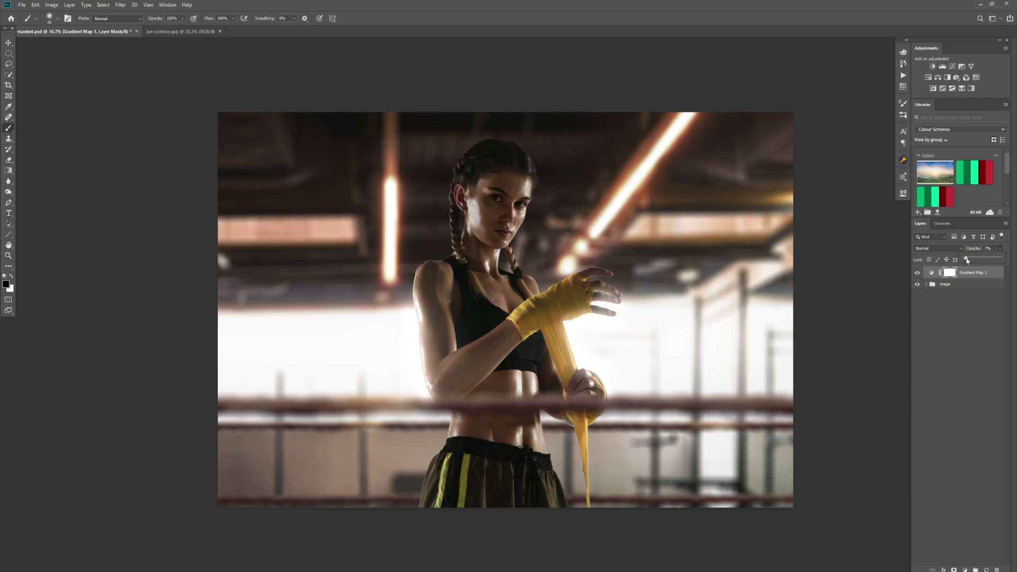
{"action": "left_click_drag", "start_coordinate": [967, 260], "coordinate": [977, 263]}
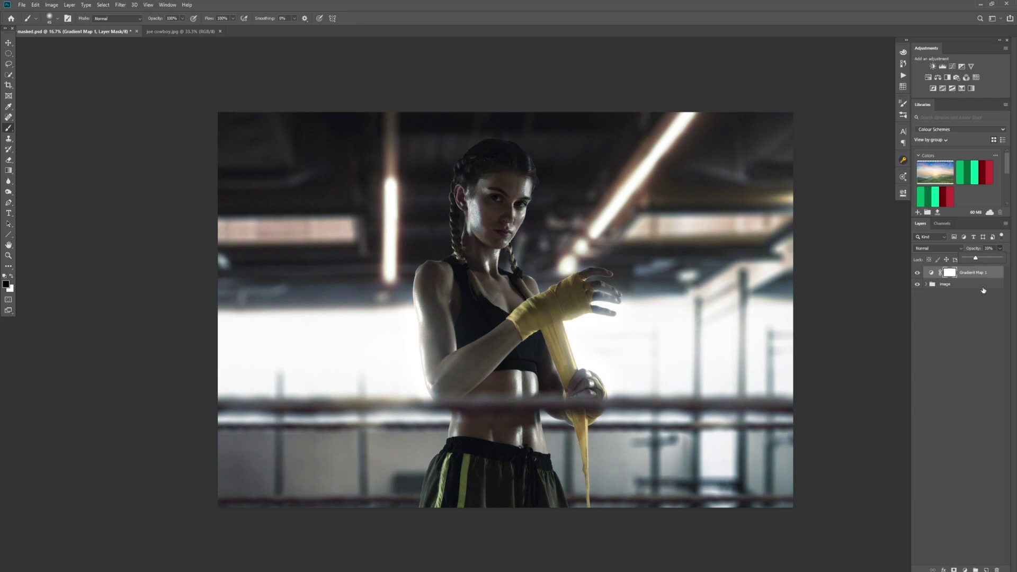
{"action": "left_click", "coordinate": [959, 307]}
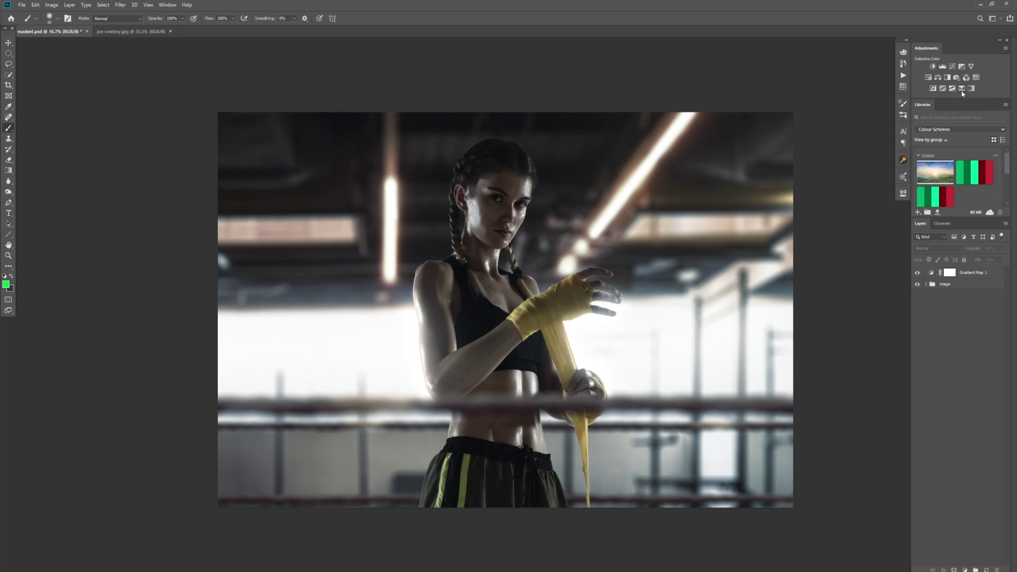
Add a Selective Color layer with Cyan reduced to -8 in the Blacks
{"action": "left_click", "coordinate": [962, 90]}
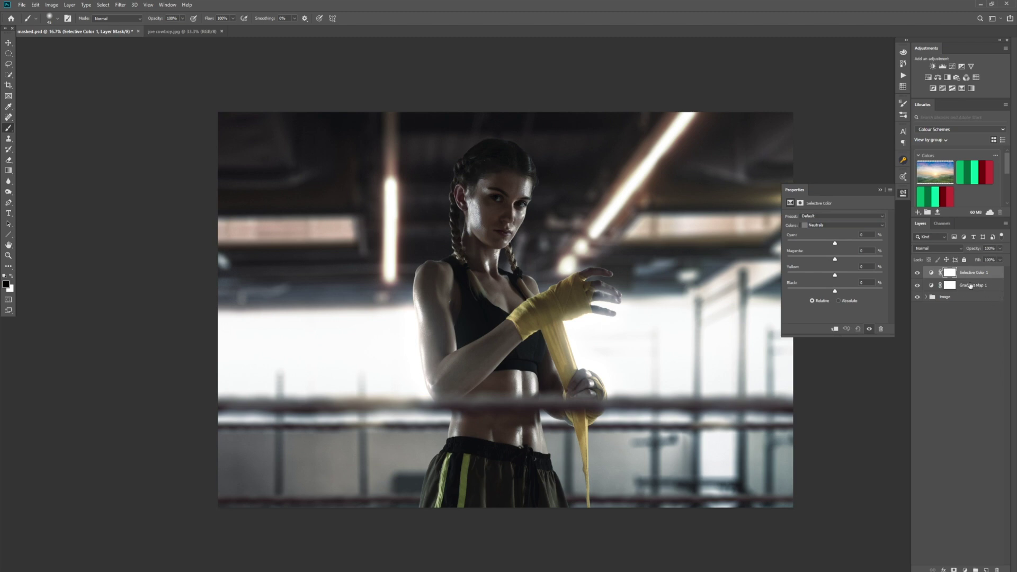
{"action": "left_click", "coordinate": [840, 225]}
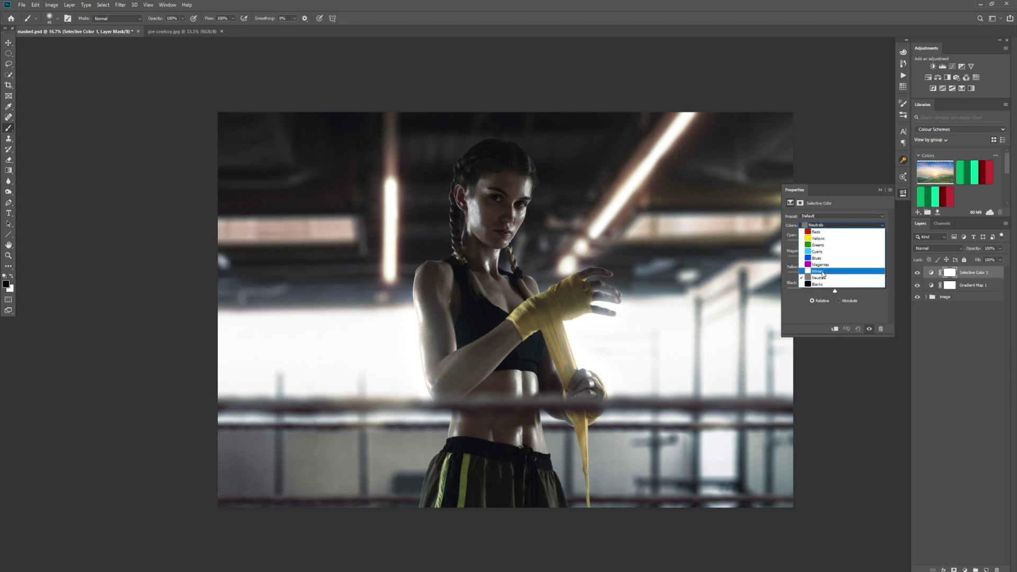
{"action": "left_click", "coordinate": [818, 285]}
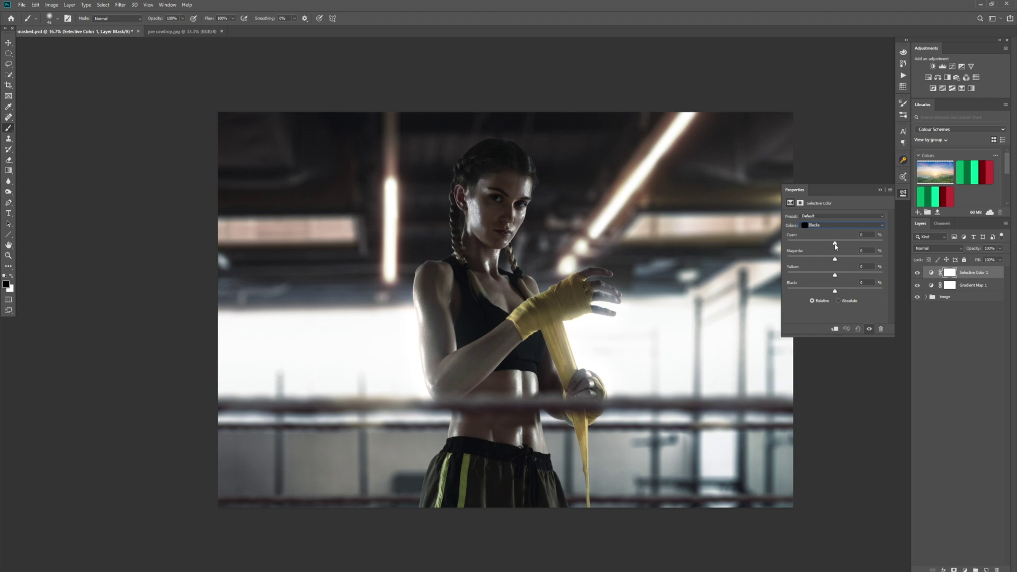
{"action": "left_click_drag", "start_coordinate": [835, 246], "coordinate": [833, 247]}
Close Properties and compare the photo with Selective Color 1 hidden and shown
{"action": "left_click", "coordinate": [889, 189]}
{"action": "left_click", "coordinate": [916, 272]}
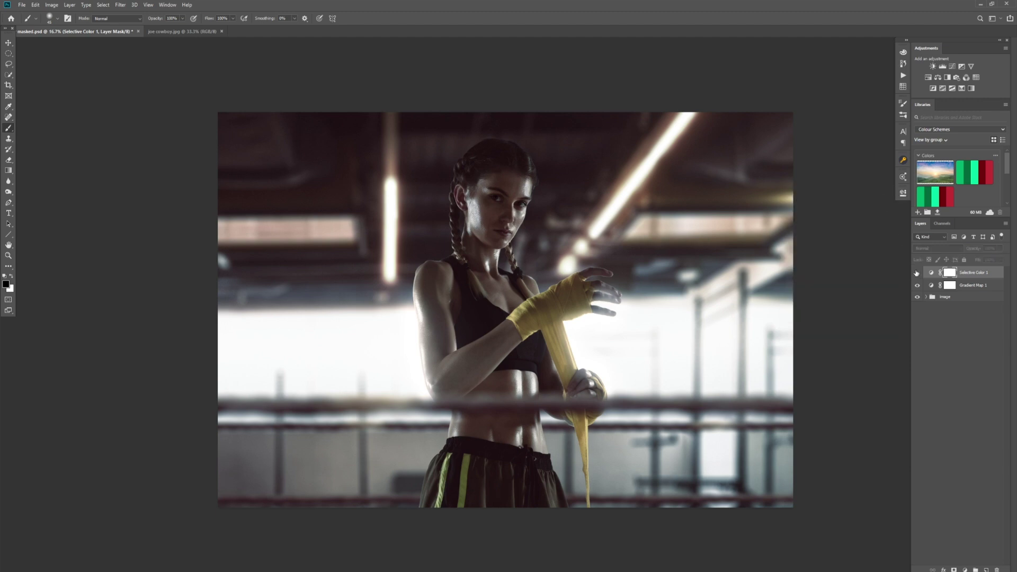
{"action": "left_click", "coordinate": [917, 273]}
{"action": "left_click", "coordinate": [917, 273]}
{"action": "left_click", "coordinate": [917, 273]}
Group Selective Color 1 and Gradient Map 1 into a group named 'colour grade'
{"action": "left_click", "coordinate": [978, 287], "text": "shift"}
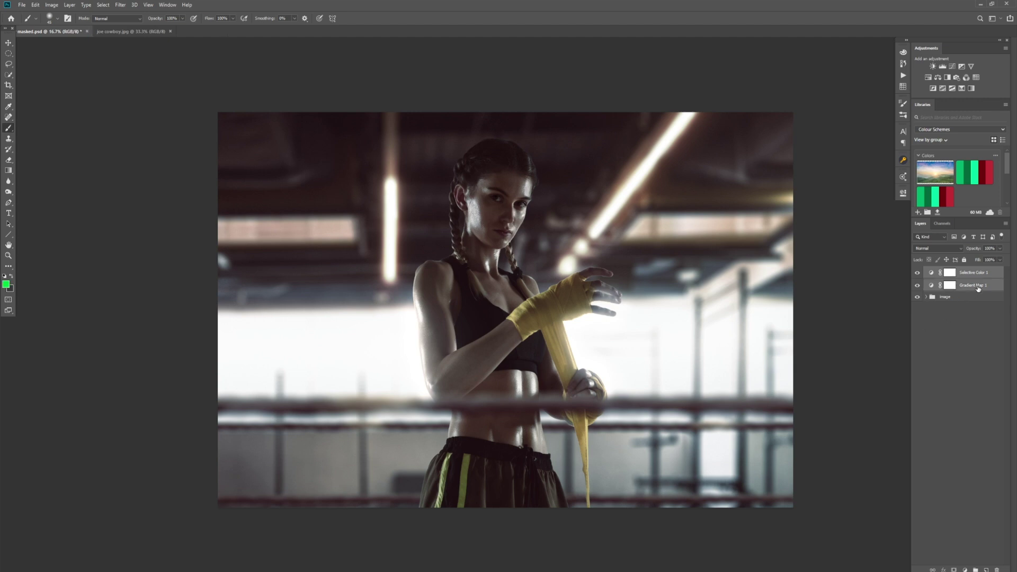
{"action": "right_click", "coordinate": [977, 286]}
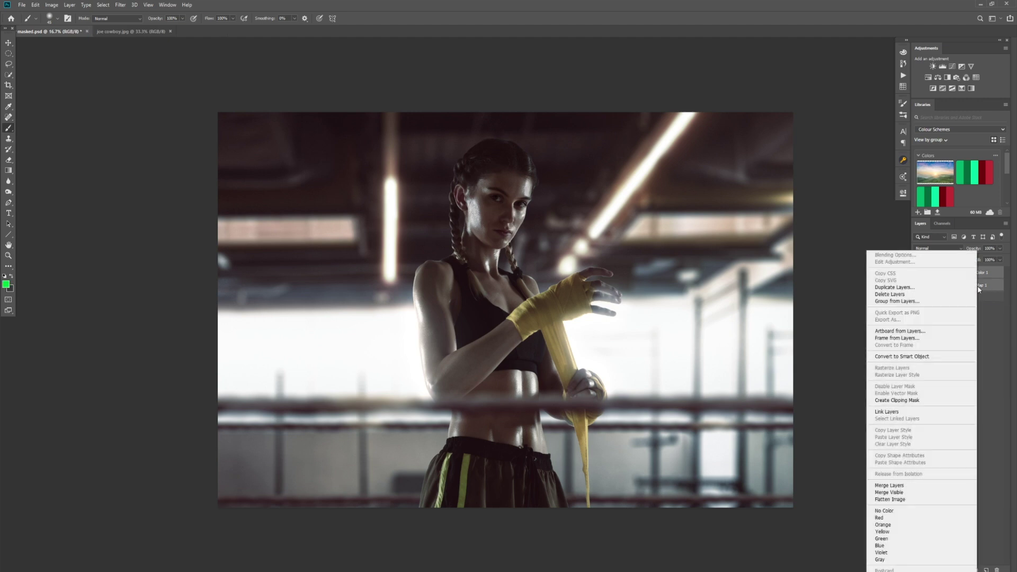
{"action": "left_click", "coordinate": [901, 301]}
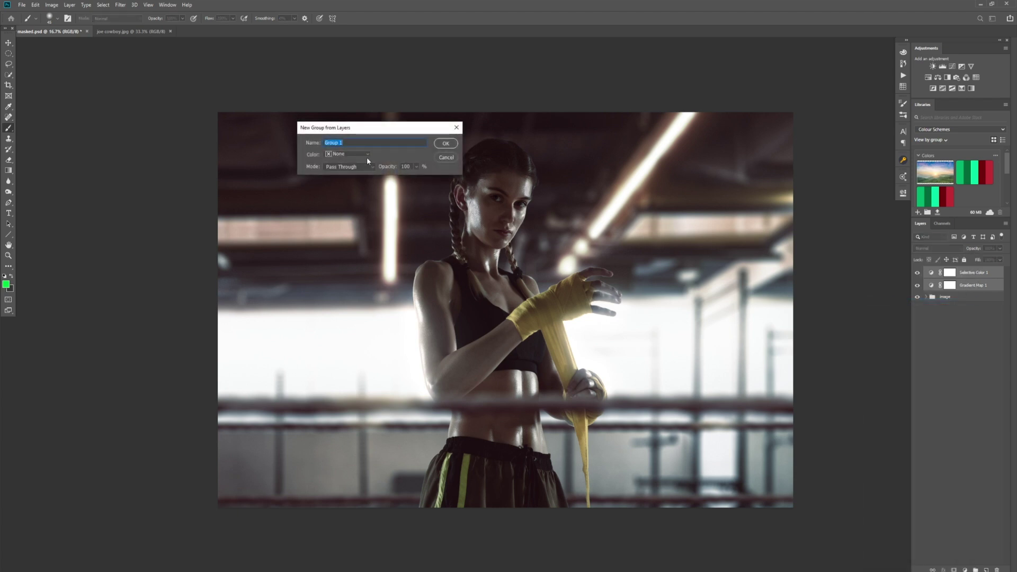
{"action": "key", "text": "BackSpace"}
{"action": "type", "text": "colour grade"}
{"action": "key", "text": "Return"}
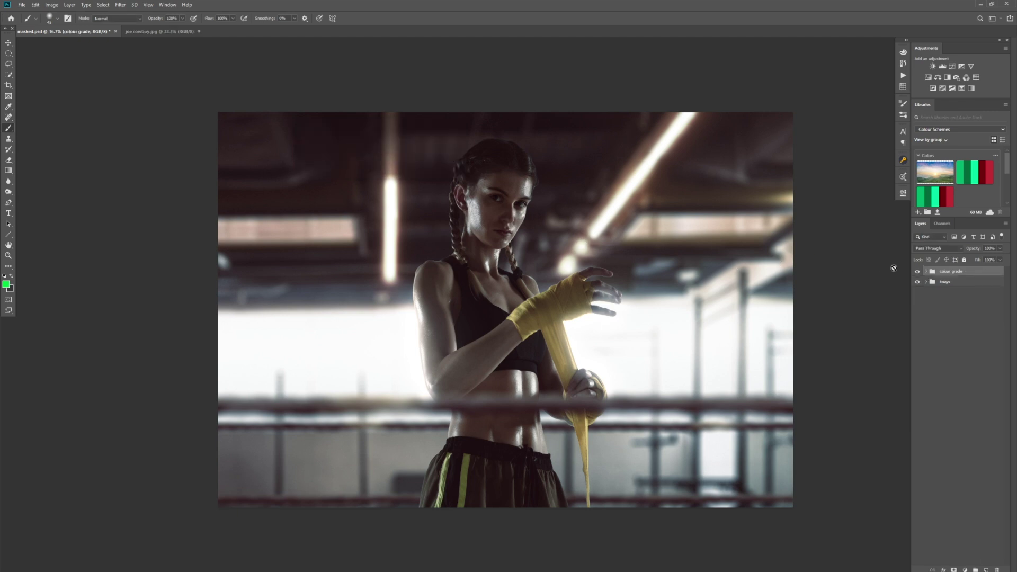
Compare the photo with the colour grade group hidden, then switch to joe cowboy.jpg
{"action": "left_click", "coordinate": [917, 272]}
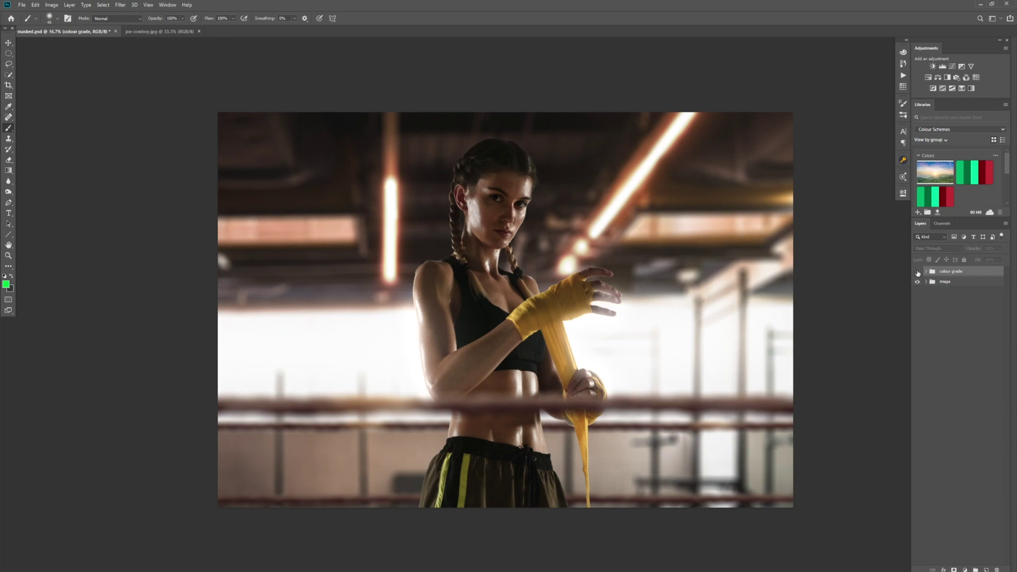
{"action": "left_click", "coordinate": [918, 272]}
{"action": "left_click", "coordinate": [918, 271]}
{"action": "left_click", "coordinate": [918, 271]}
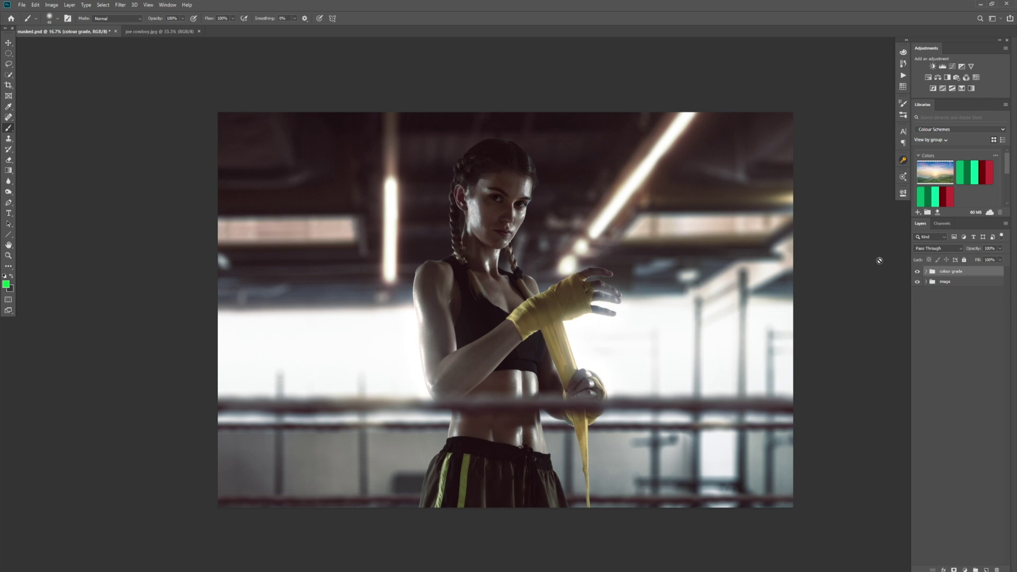
{"action": "left_click", "coordinate": [161, 32]}
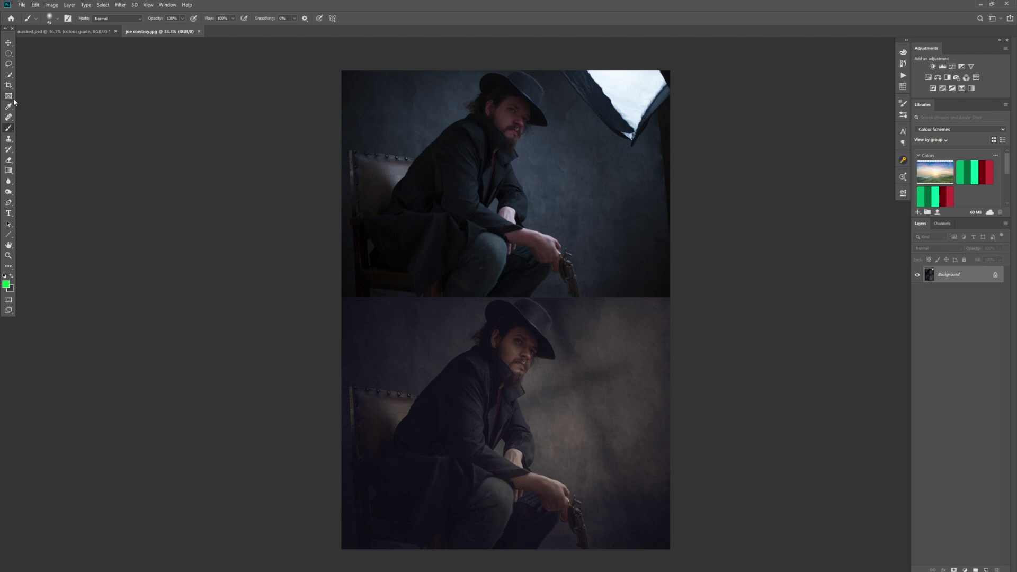
Crop joe cowboy.jpg to its upper photo, removing the lower duplicate, and fit the view
{"action": "left_click", "coordinate": [9, 85]}
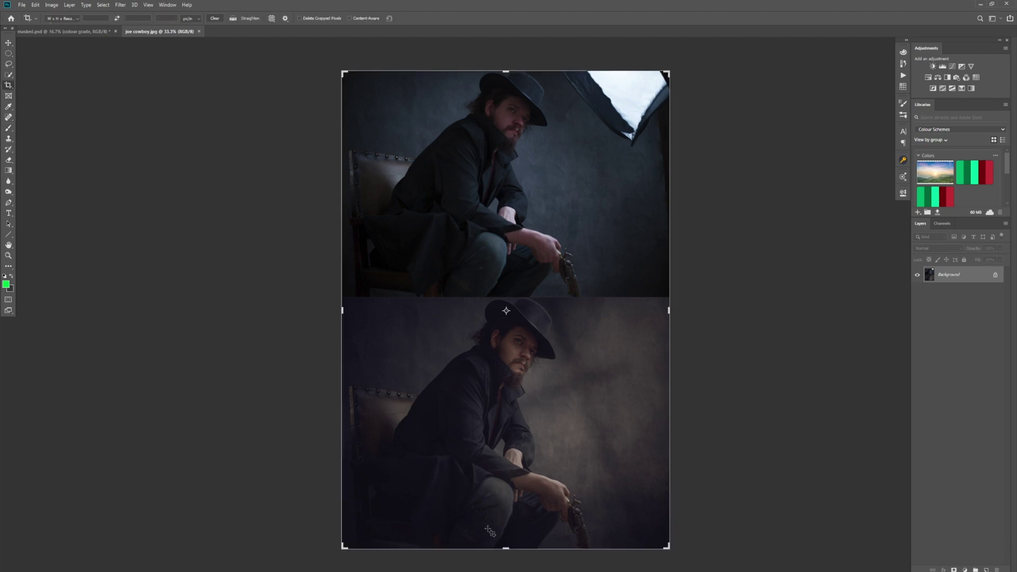
{"action": "left_click_drag", "start_coordinate": [505, 549], "coordinate": [508, 423]}
{"action": "key", "text": "Return"}
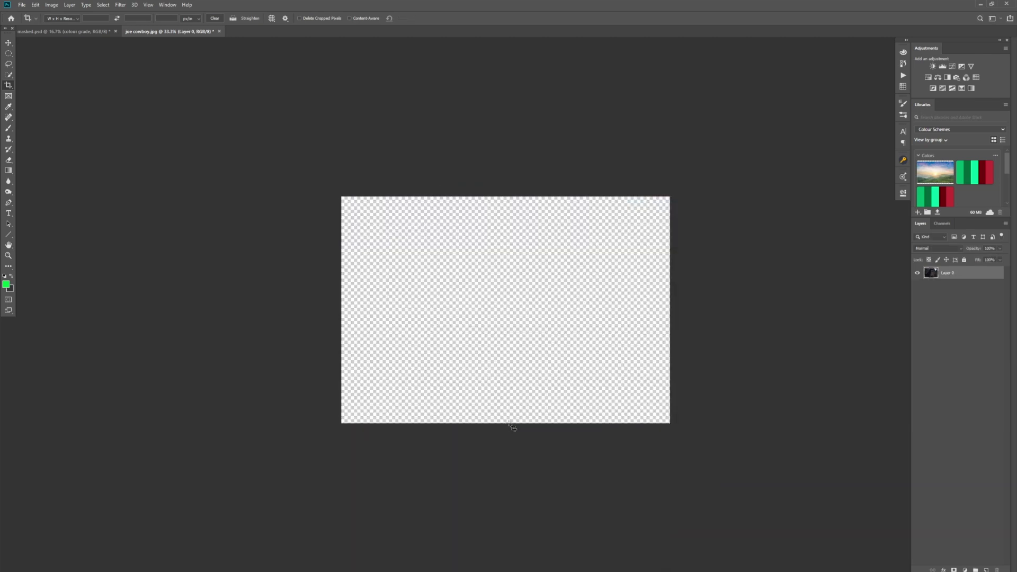
{"action": "key", "text": "ctrl+plus"}
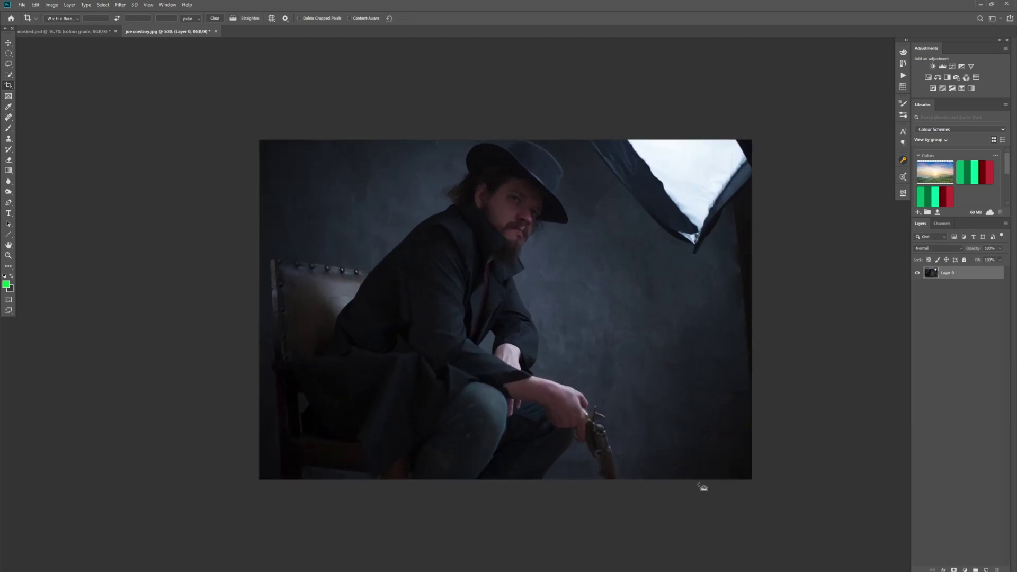
{"action": "key", "text": "ctrl+plus"}
{"action": "key", "text": "ctrl+minus"}
Add a Gradient Map layer with the Black, White preset to the cowboy photo and reopen its editor
{"action": "left_click", "coordinate": [972, 88]}
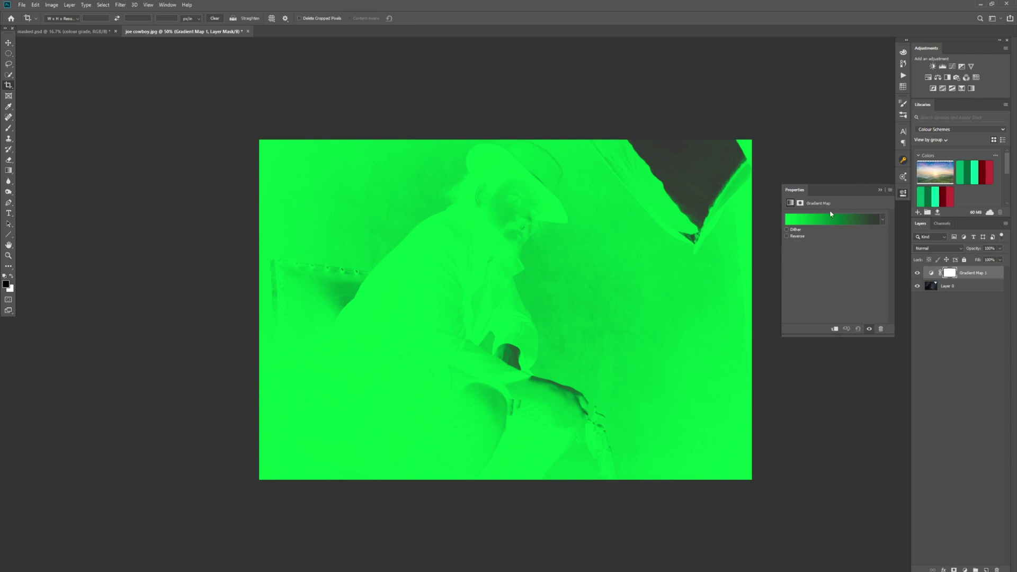
{"action": "left_click", "coordinate": [819, 220]}
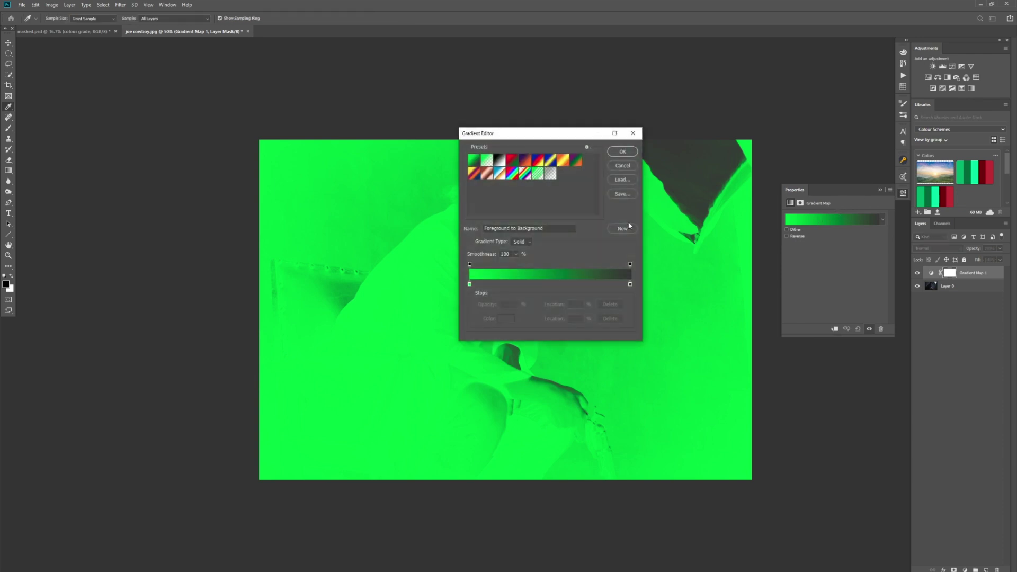
{"action": "double_click", "coordinate": [501, 160]}
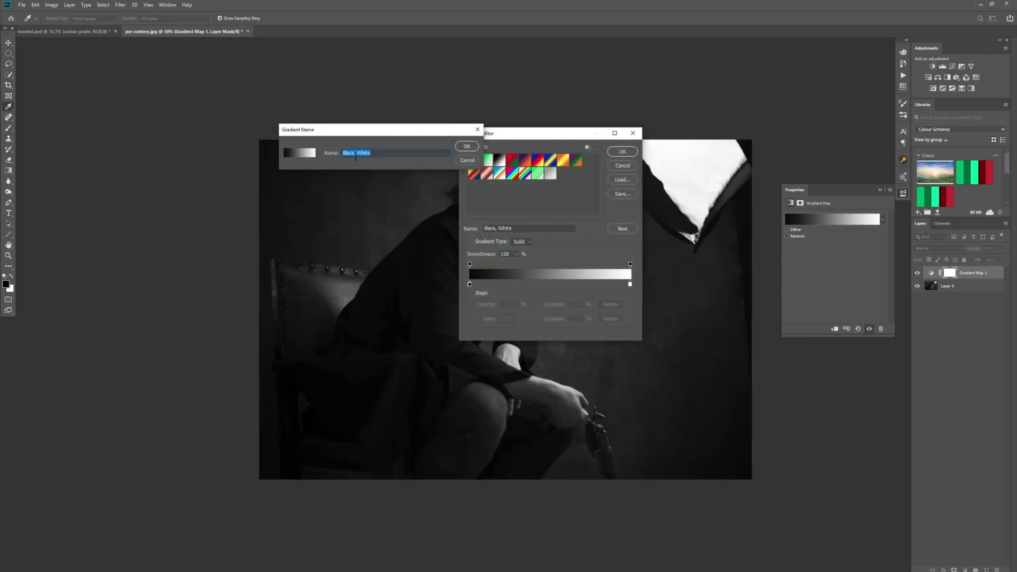
{"action": "left_click", "coordinate": [466, 160]}
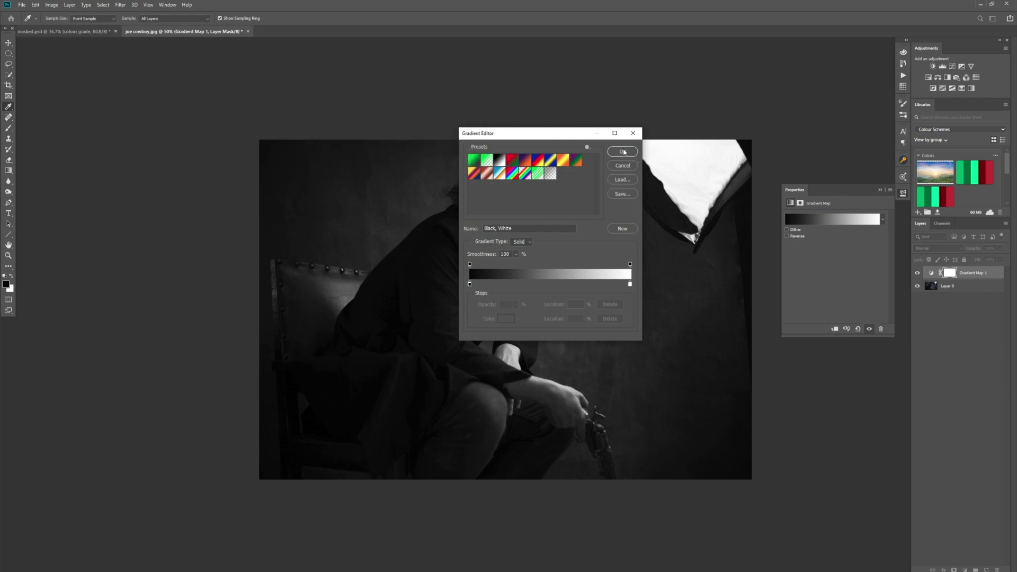
{"action": "key", "text": "Return"}
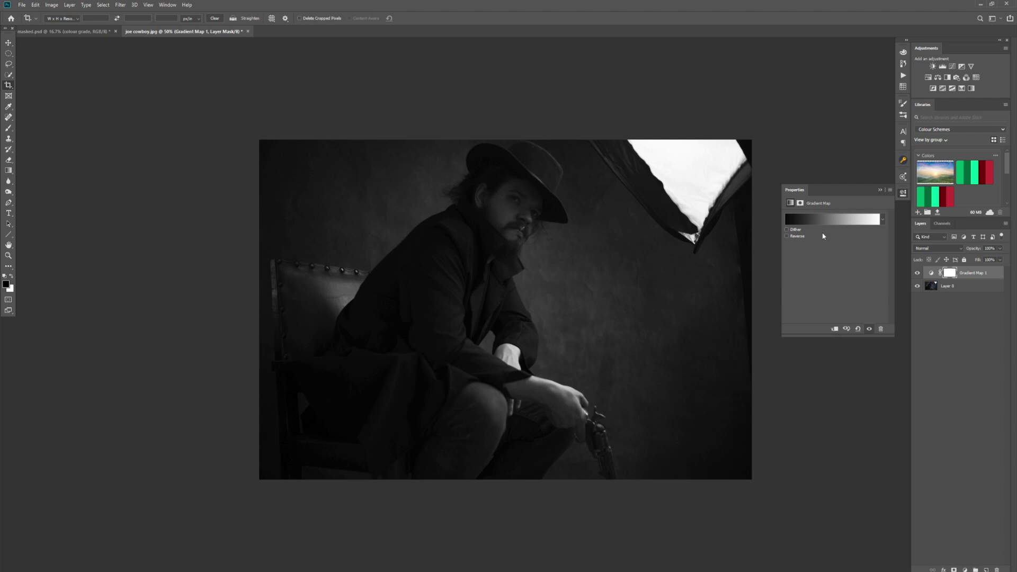
{"action": "left_click", "coordinate": [814, 221]}
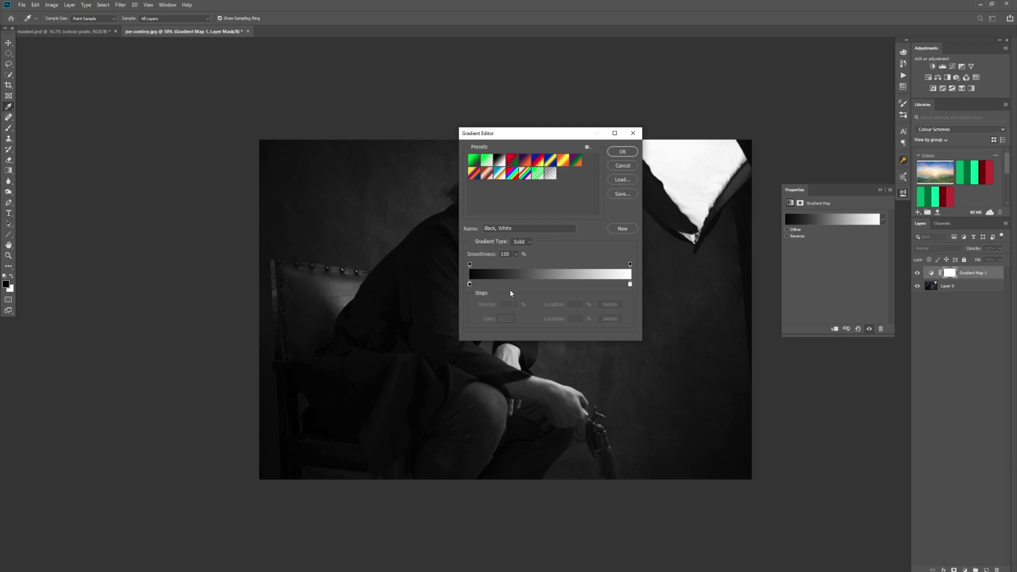
Add a colour stop at 48% and make the left shadow stop a very dark brown
{"action": "left_click", "coordinate": [546, 285]}
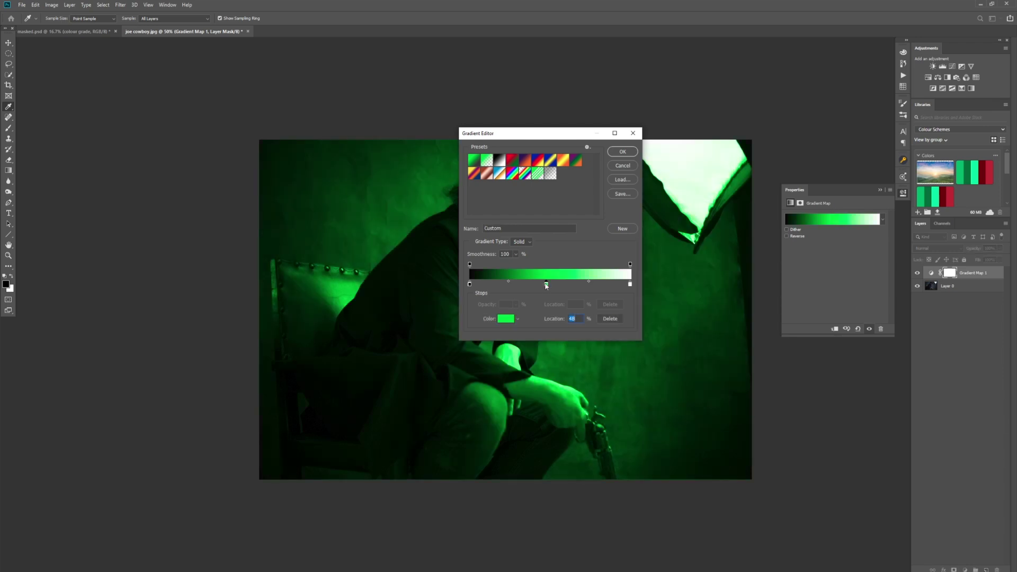
{"action": "double_click", "coordinate": [470, 285]}
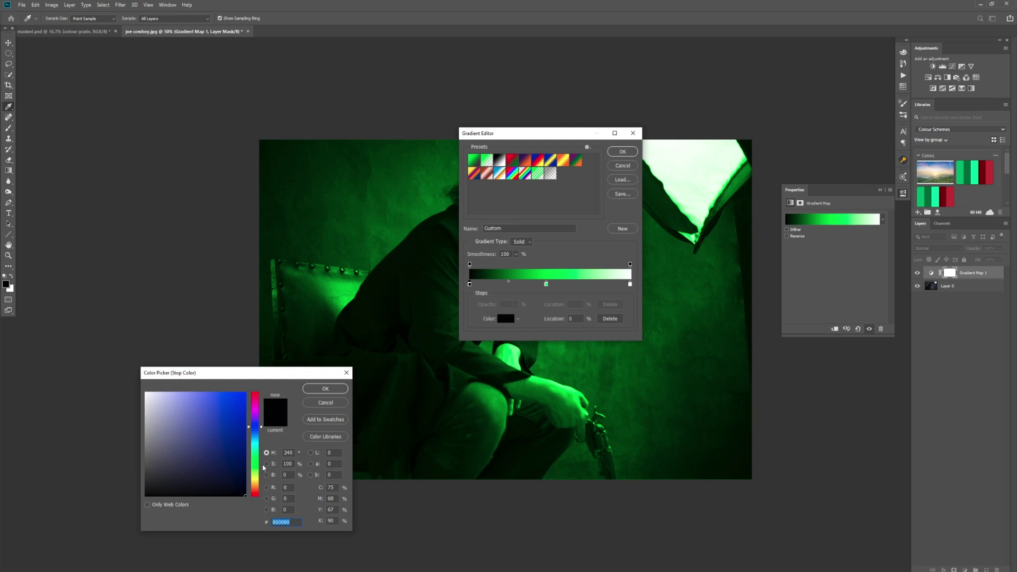
{"action": "left_click_drag", "start_coordinate": [260, 427], "coordinate": [260, 486]}
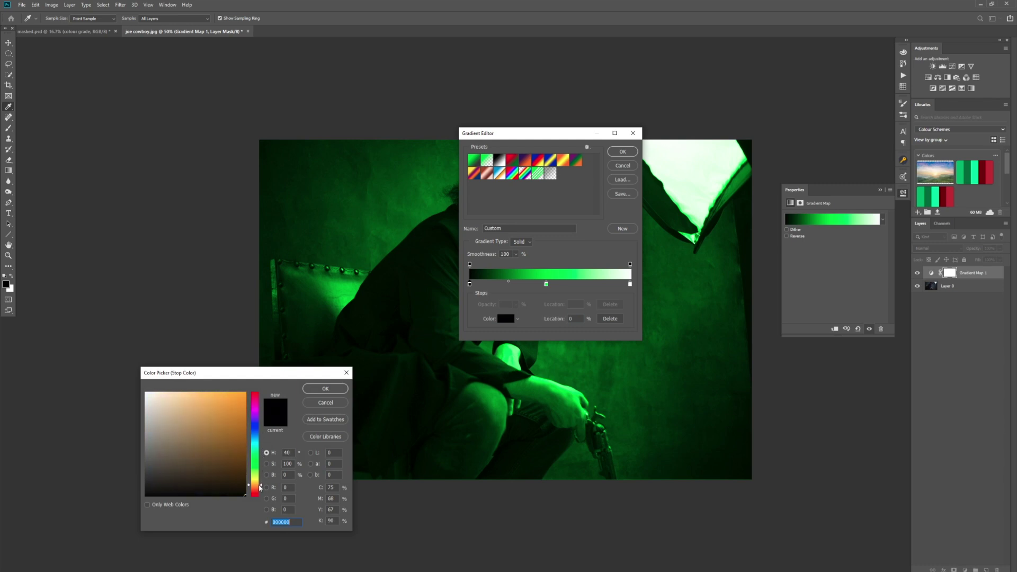
{"action": "left_click", "coordinate": [225, 487]}
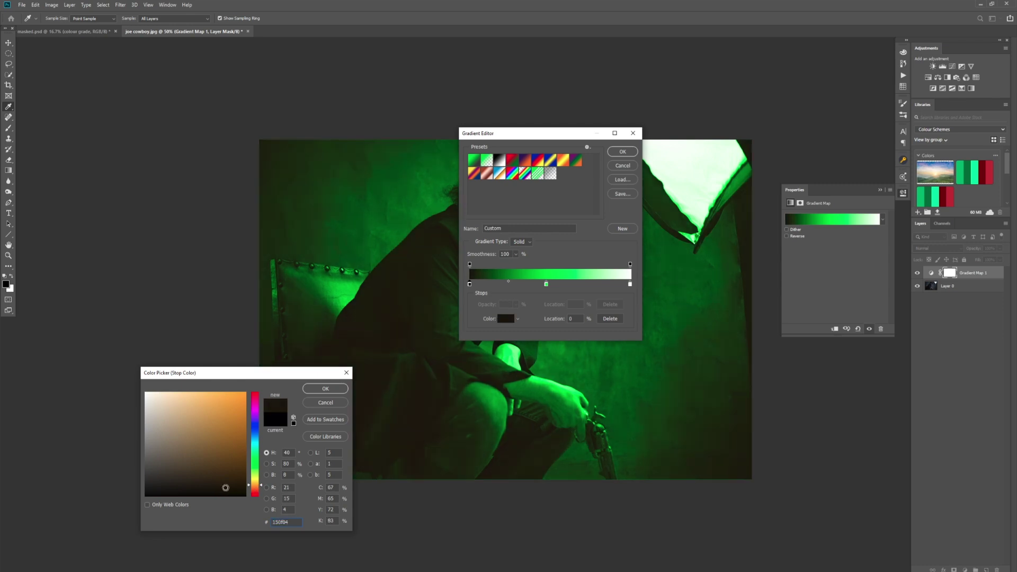
{"action": "left_click", "coordinate": [325, 391]}
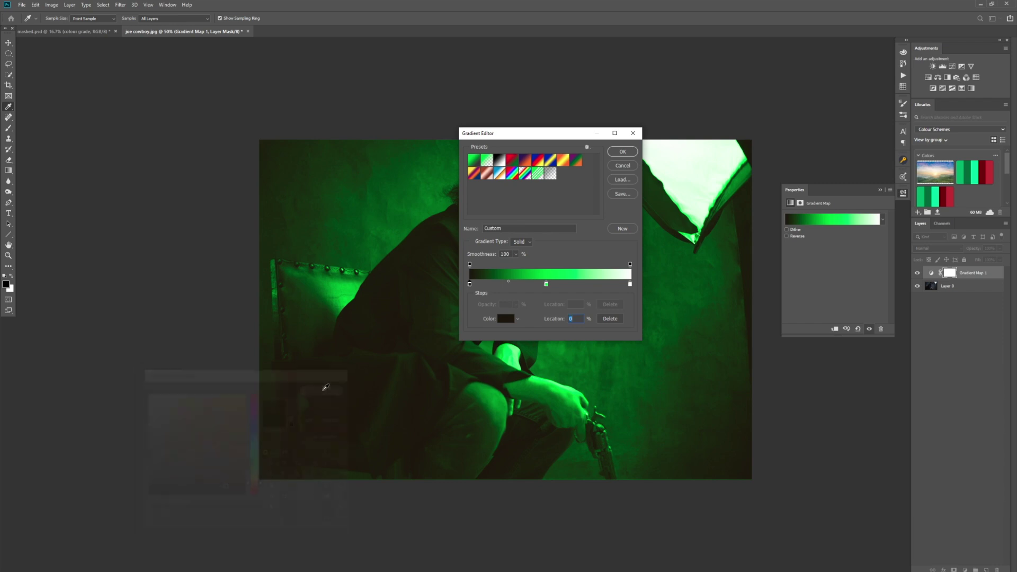
Set the middle stop to a muted brown and accept the finished sepia gradient
{"action": "double_click", "coordinate": [546, 284]}
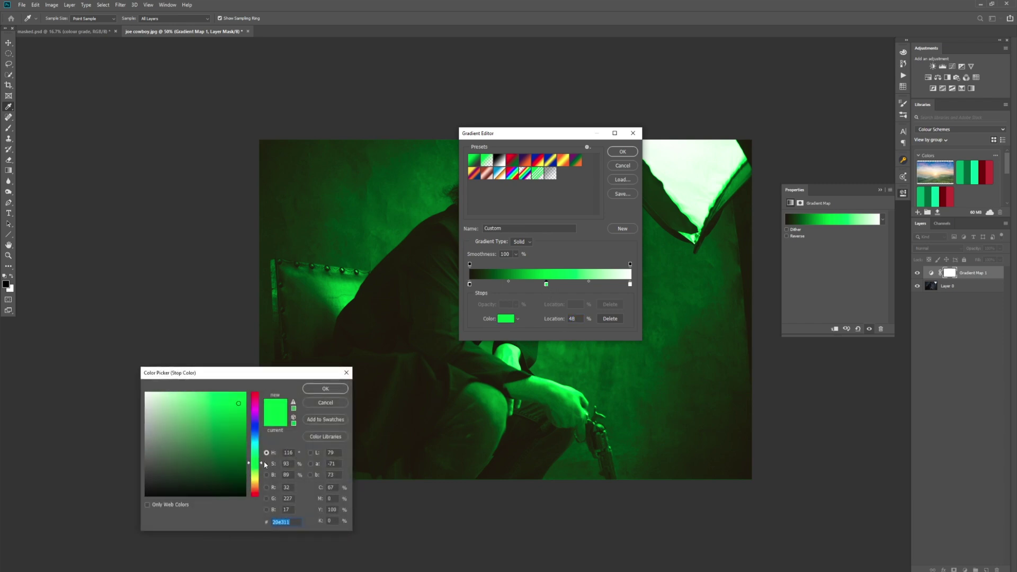
{"action": "left_click_drag", "start_coordinate": [260, 464], "coordinate": [260, 487]}
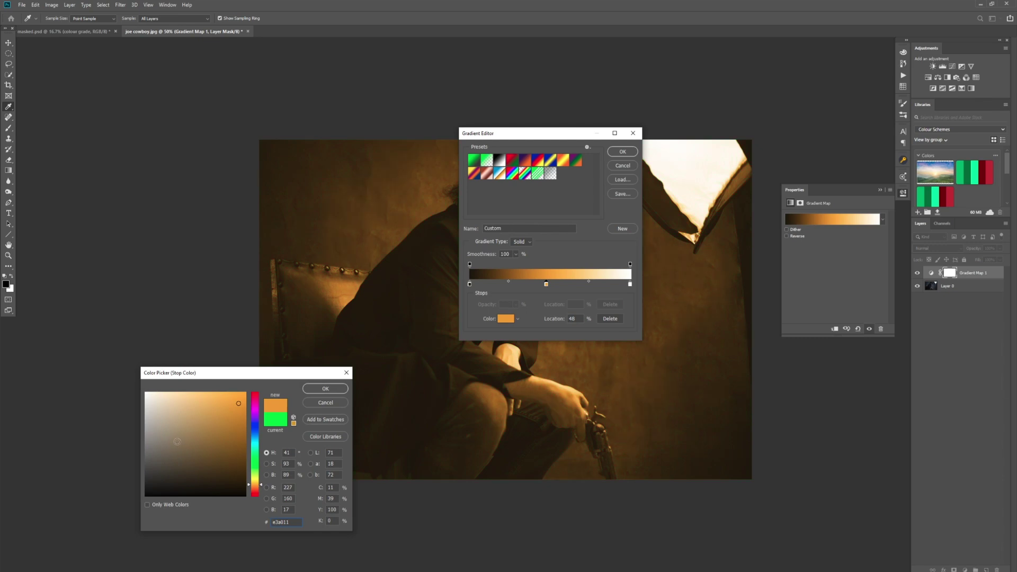
{"action": "left_click", "coordinate": [198, 440]}
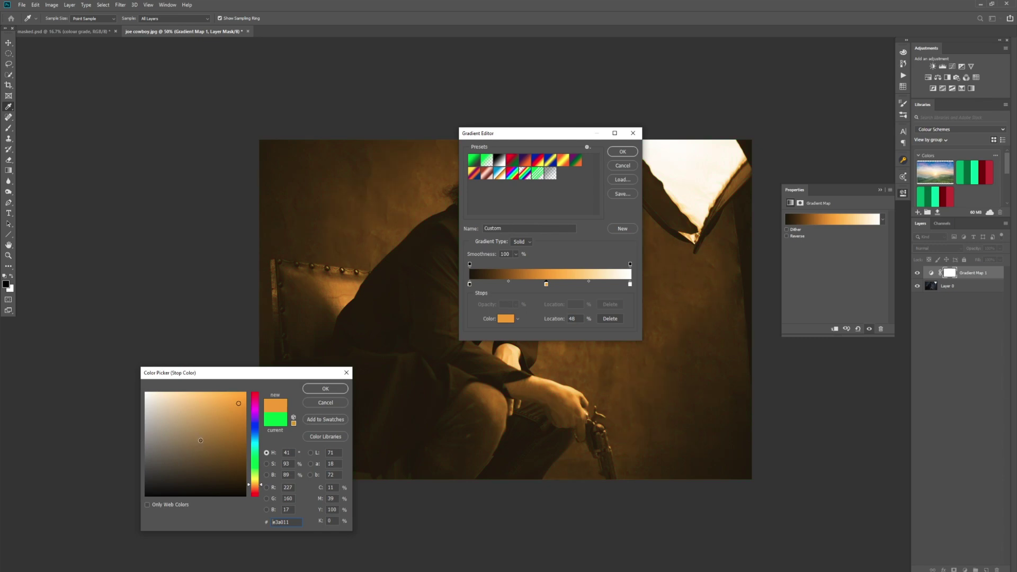
{"action": "left_click", "coordinate": [187, 439]}
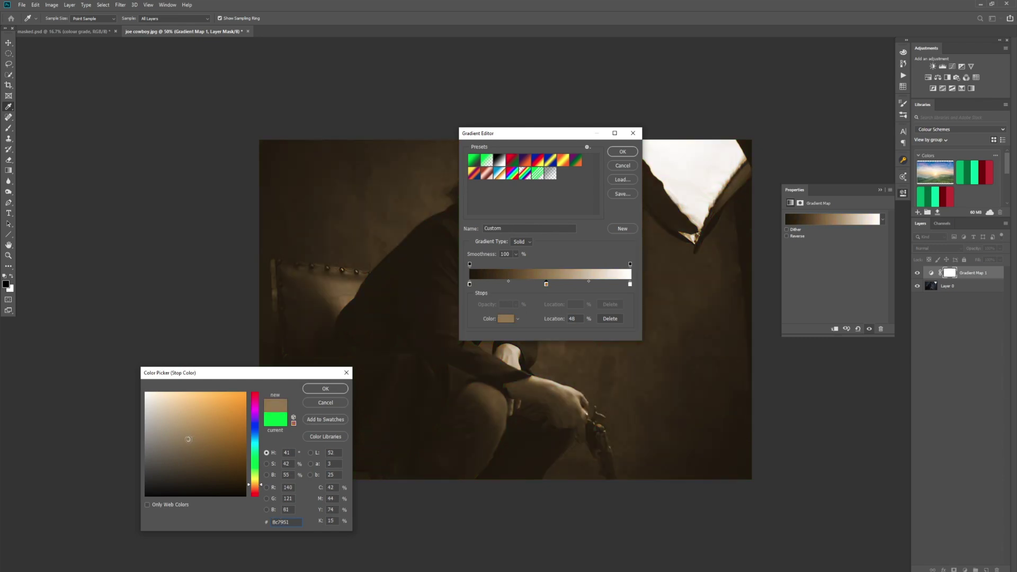
{"action": "mouse_move", "coordinate": [212, 420]}
{"action": "left_mouse_down"}
{"action": "mouse_move", "coordinate": [231, 460]}
{"action": "mouse_move", "coordinate": [203, 468]}
{"action": "mouse_move", "coordinate": [188, 424]}
{"action": "mouse_move", "coordinate": [223, 404]}
{"action": "mouse_move", "coordinate": [232, 432]}
{"action": "left_mouse_up"}
{"action": "left_click_drag", "start_coordinate": [220, 471], "coordinate": [194, 450]}
{"action": "left_click", "coordinate": [233, 403]}
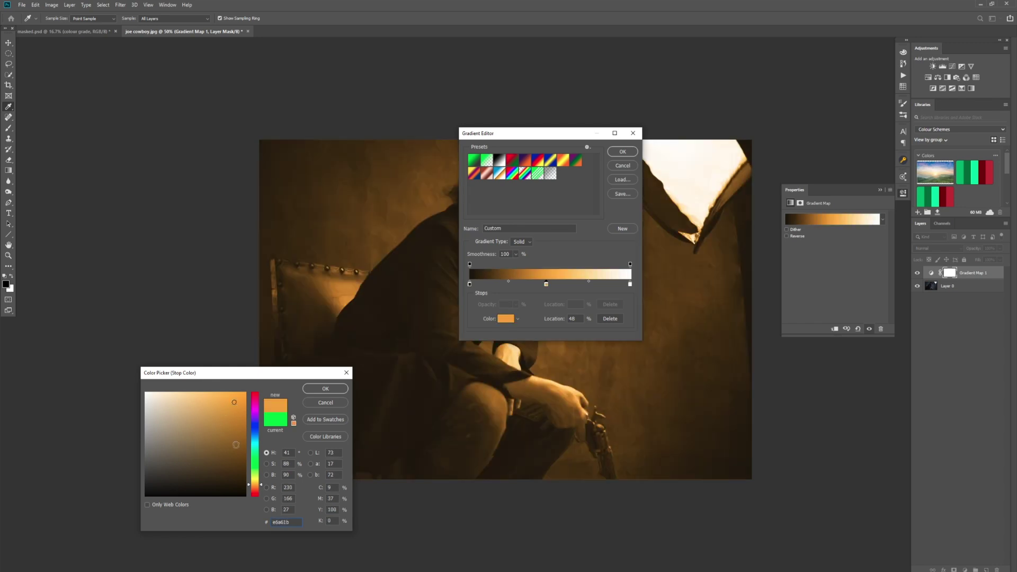
{"action": "left_click", "coordinate": [182, 441]}
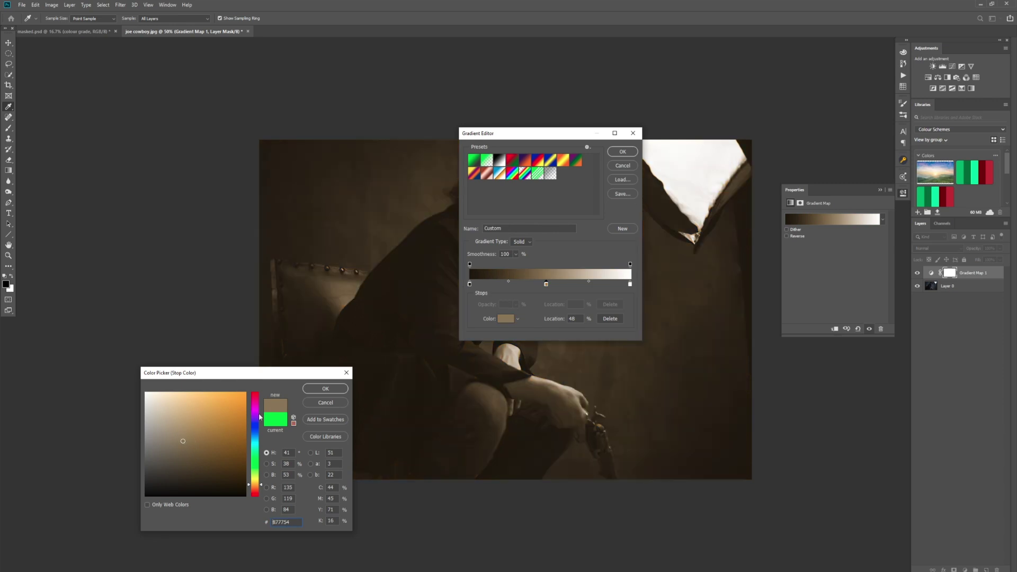
{"action": "left_click", "coordinate": [187, 441]}
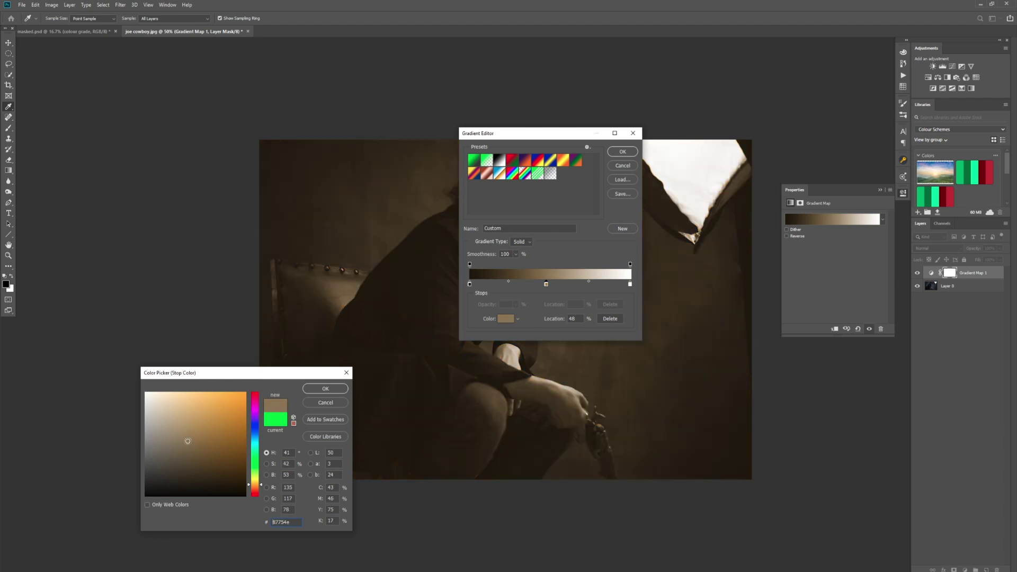
{"action": "left_click", "coordinate": [330, 389]}
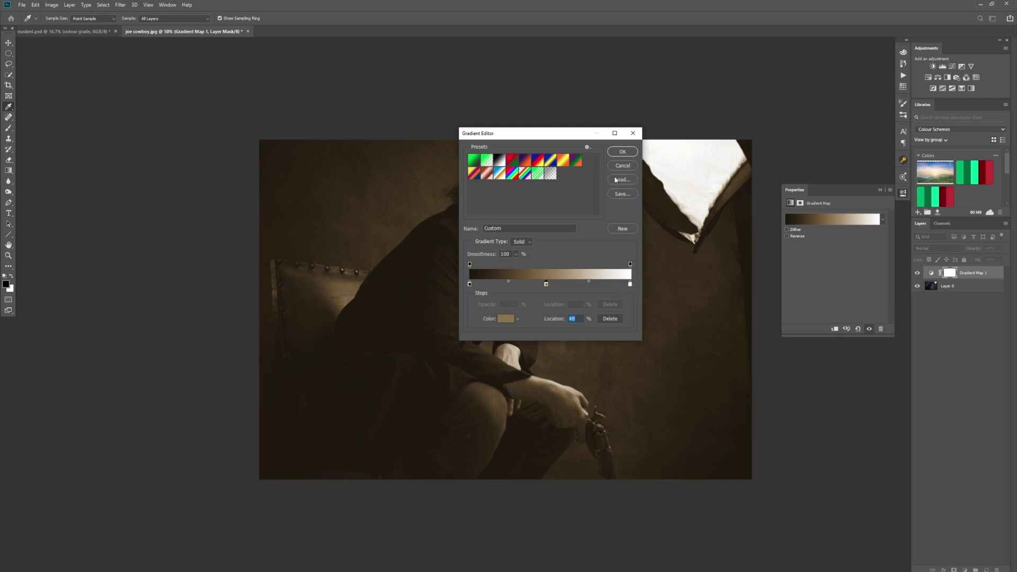
{"action": "left_click", "coordinate": [625, 153]}
{"action": "key", "text": "c"}
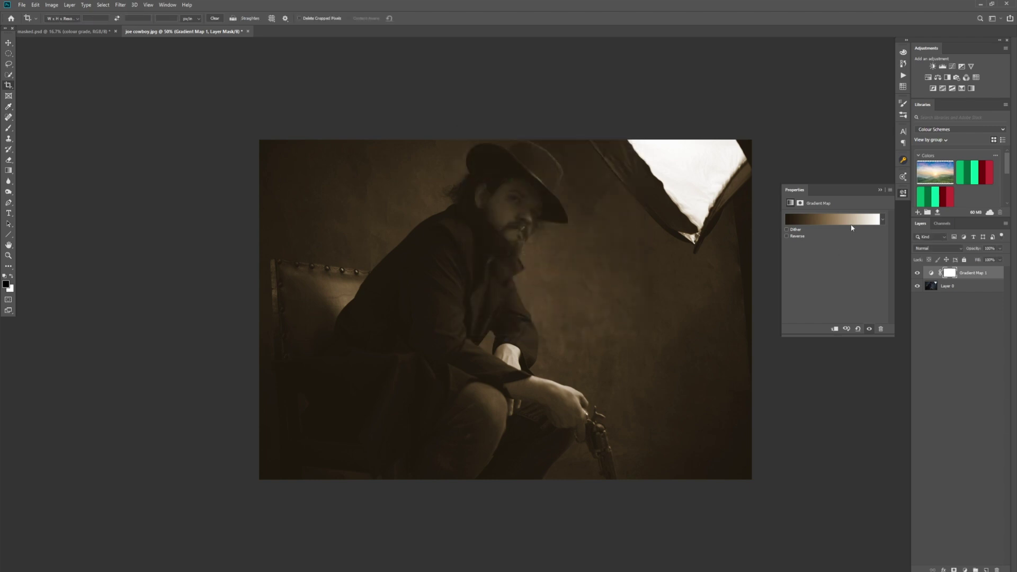
Lower Gradient Map 1's opacity to about 45% so the sepia only partly tints the cowboy photo
{"action": "left_click", "coordinate": [878, 190]}
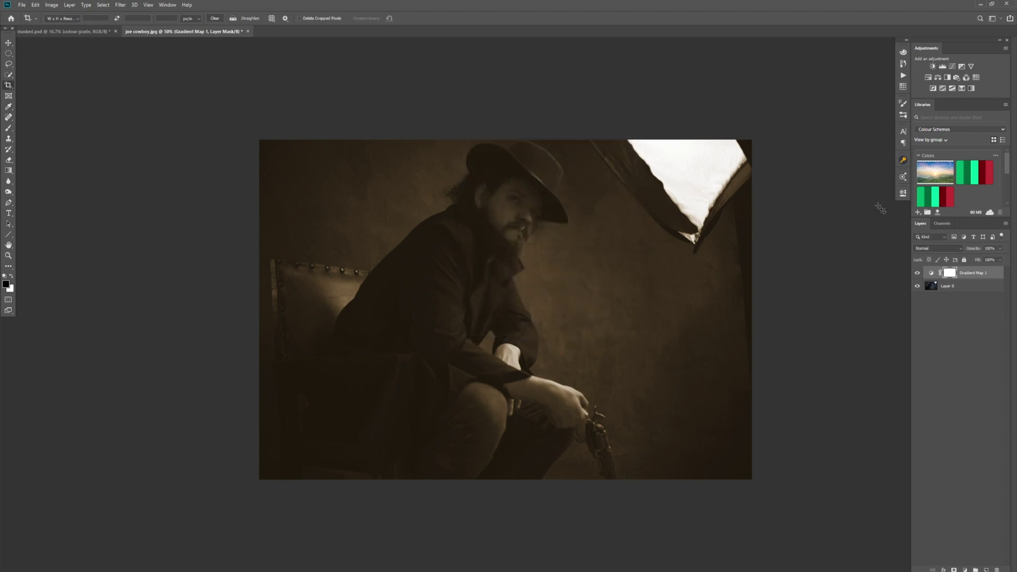
{"action": "left_click", "coordinate": [1000, 248]}
{"action": "mouse_move", "coordinate": [1001, 259]}
{"action": "left_mouse_down"}
{"action": "mouse_move", "coordinate": [963, 260]}
{"action": "mouse_move", "coordinate": [981, 259]}
{"action": "left_mouse_up"}
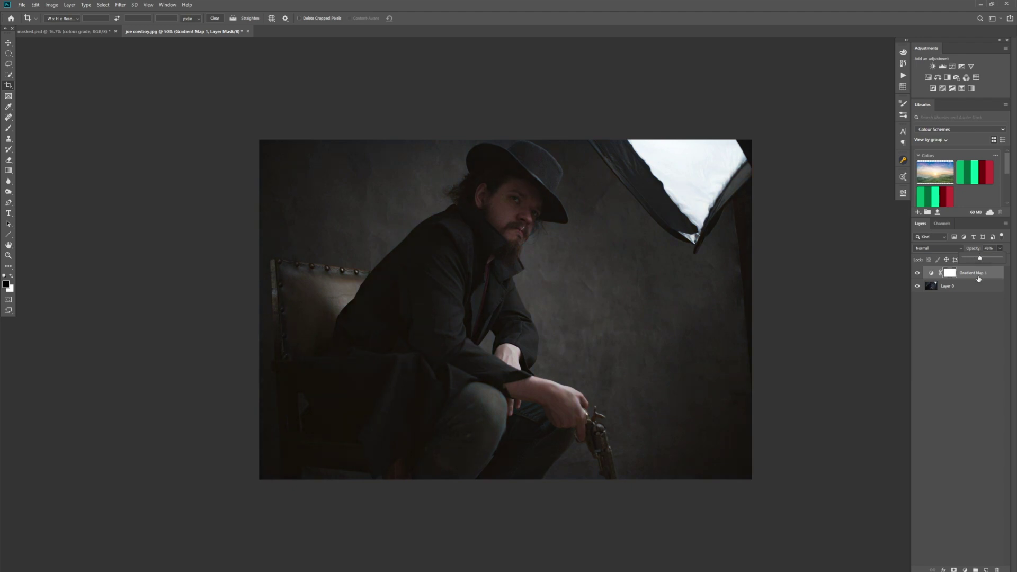
{"action": "left_click", "coordinate": [963, 307]}
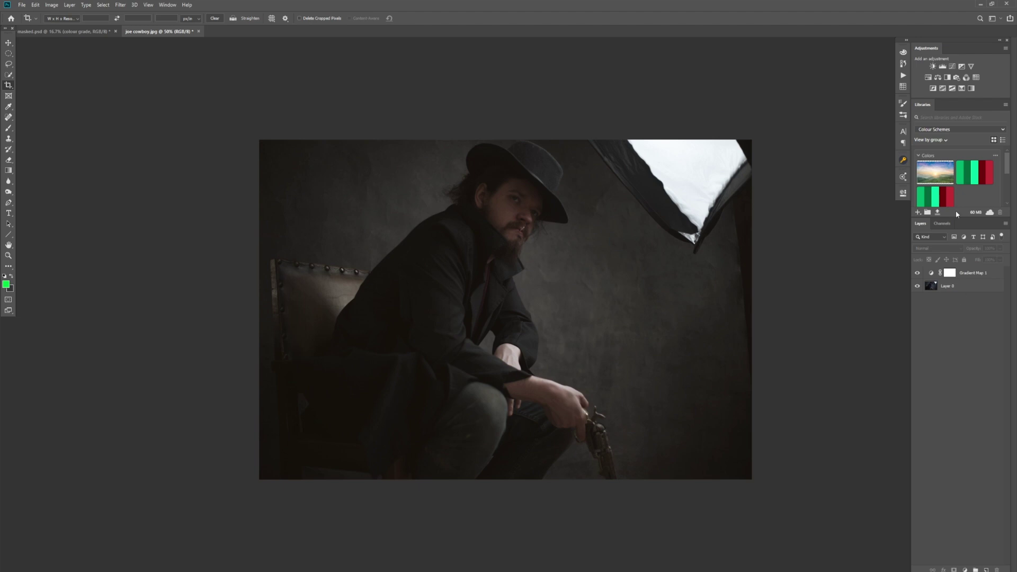
Add a Selective Color adjustment layer with Yellow nudged to -1
{"action": "left_click", "coordinate": [971, 88]}
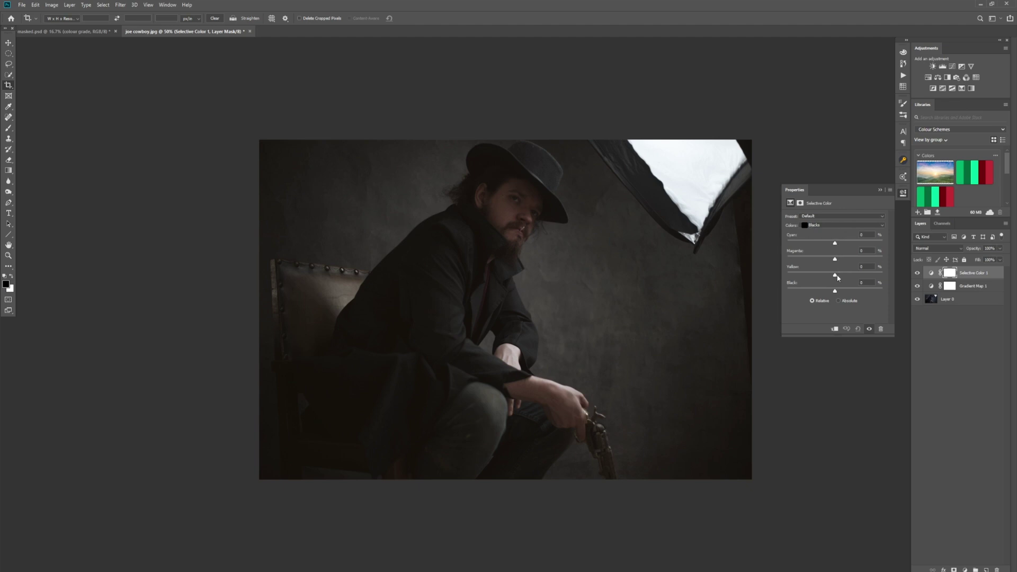
{"action": "left_click_drag", "start_coordinate": [835, 277], "coordinate": [833, 279]}
{"action": "left_click", "coordinate": [880, 190]}
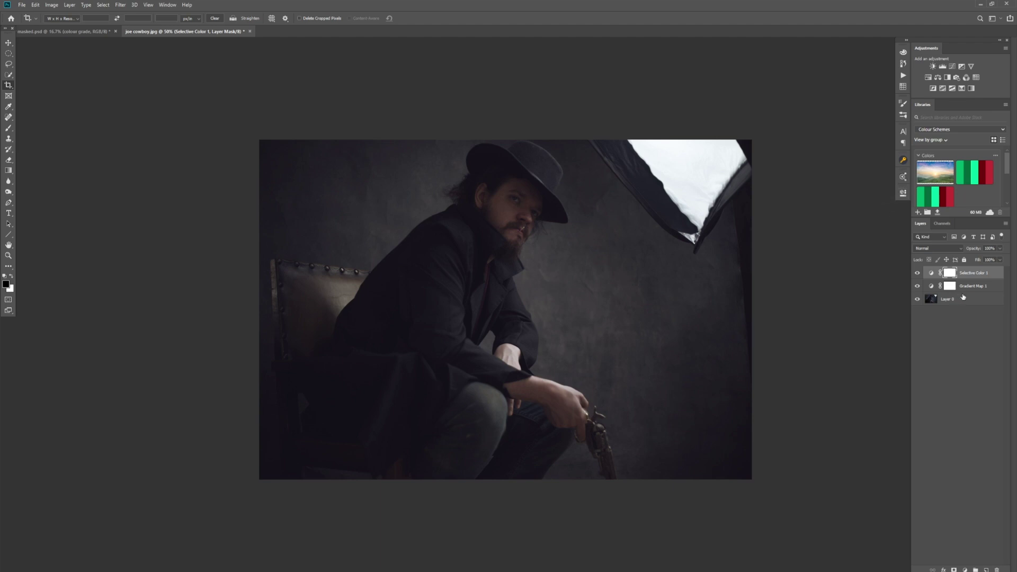
Raise Gradient Map 1's opacity to 61%, then select both adjustment layers
{"action": "left_click", "coordinate": [977, 288]}
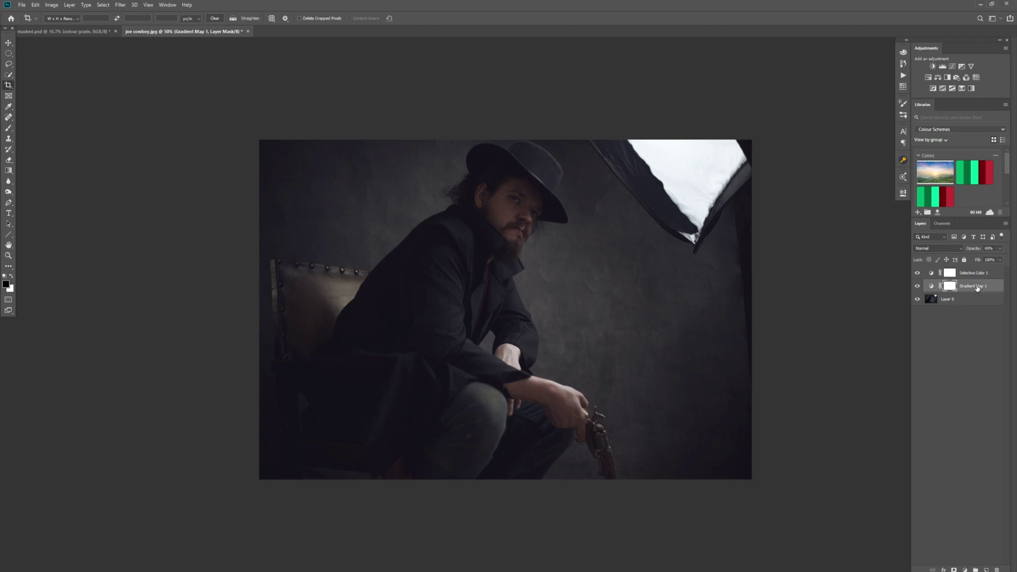
{"action": "left_click", "coordinate": [998, 249]}
{"action": "left_click_drag", "start_coordinate": [984, 260], "coordinate": [991, 260]}
{"action": "left_click", "coordinate": [995, 275]}
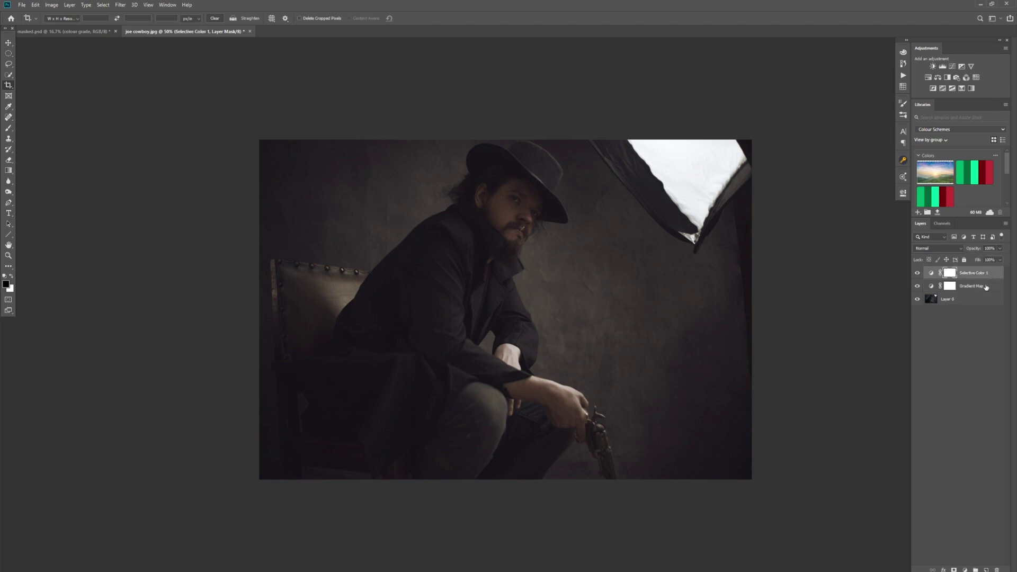
{"action": "left_click", "coordinate": [985, 286], "text": "shift"}
Group Selective Color 1 and Gradient Map 1 as 'colour grade', then hide the group to compare
{"action": "right_click", "coordinate": [985, 284]}
{"action": "left_click", "coordinate": [944, 301]}
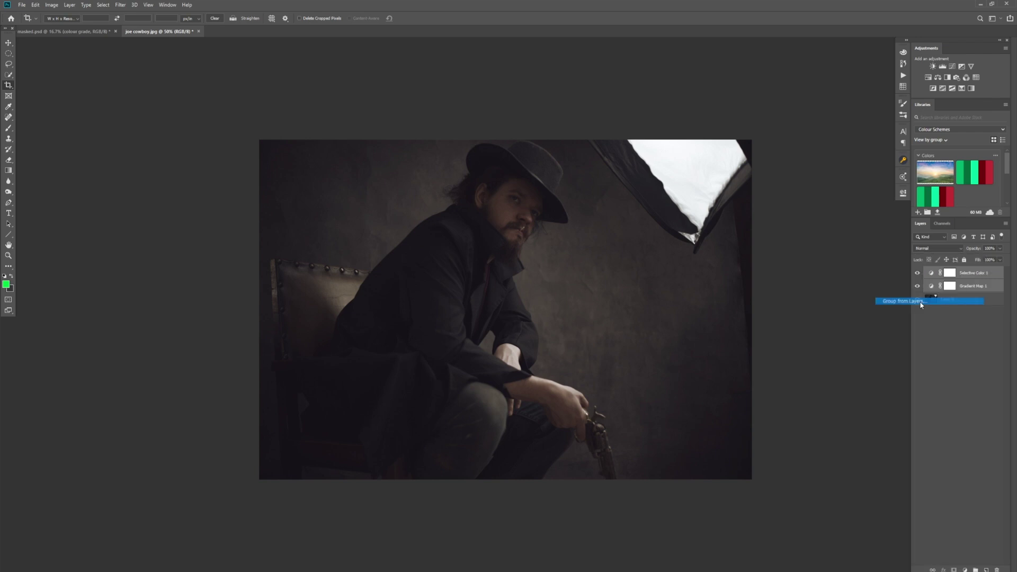
{"action": "type", "text": "co"}
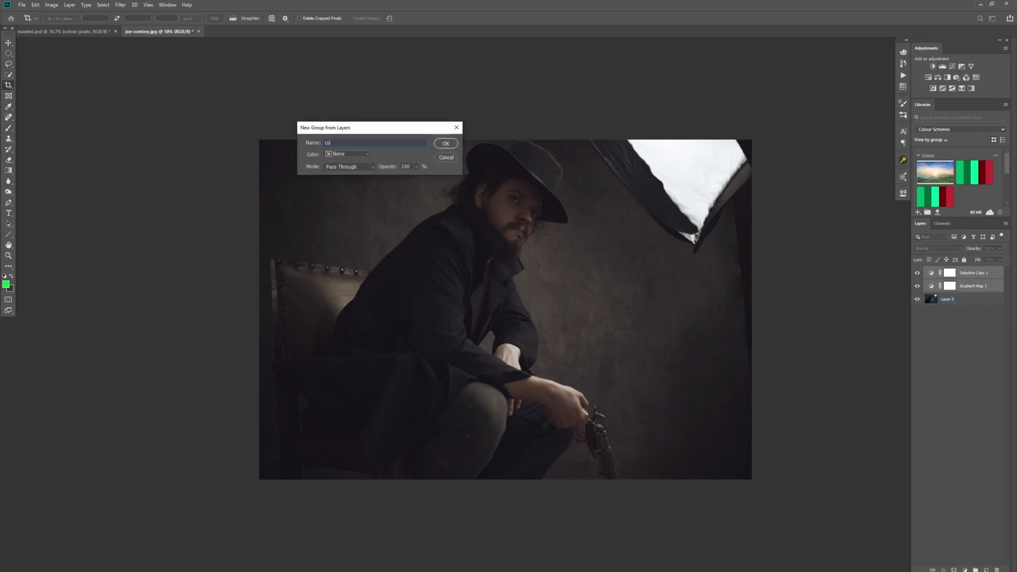
{"action": "type", "text": "lour grade"}
{"action": "key", "text": "Return"}
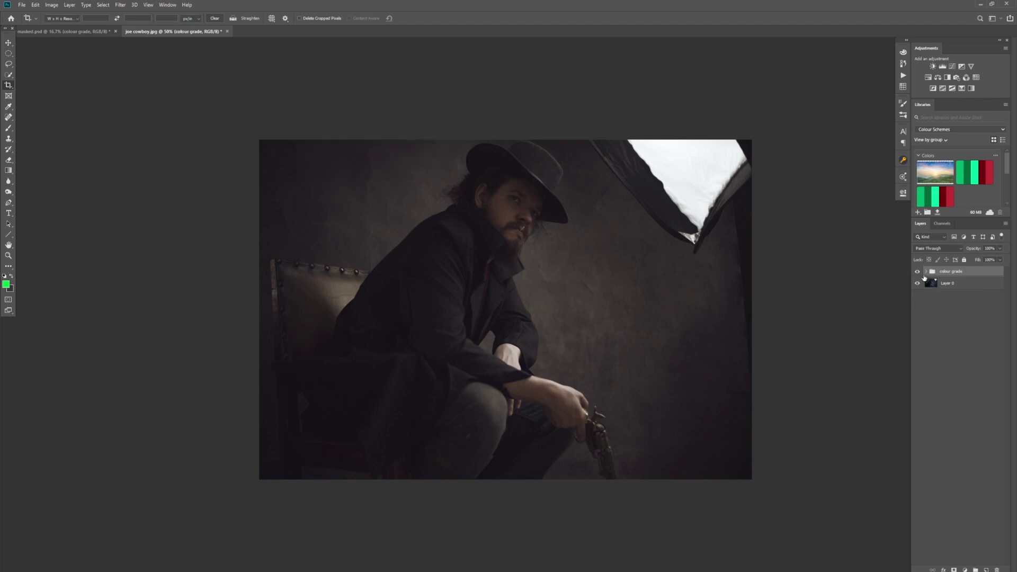
{"action": "left_click", "coordinate": [918, 271]}
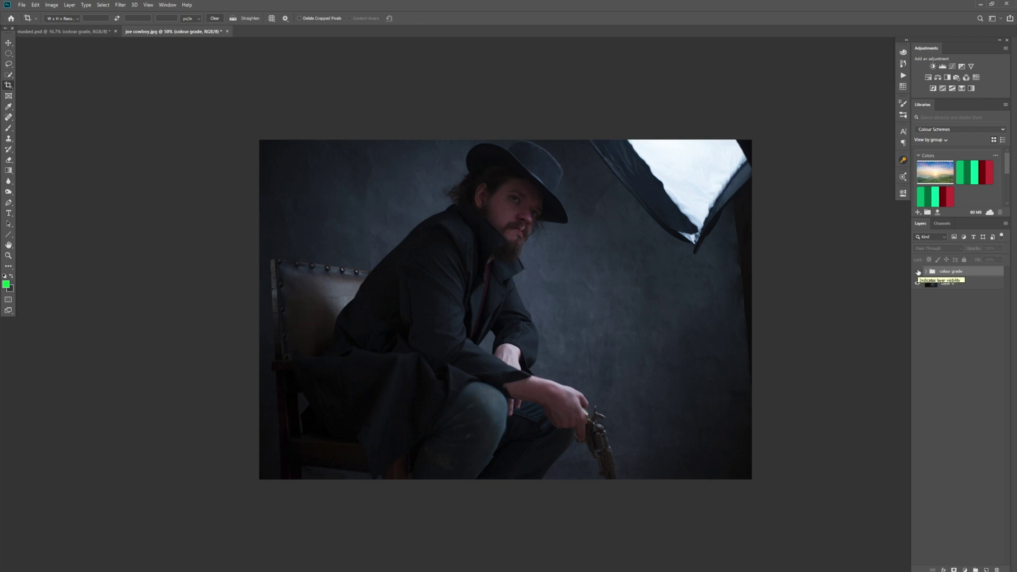
{"action": "left_click", "coordinate": [917, 271]}
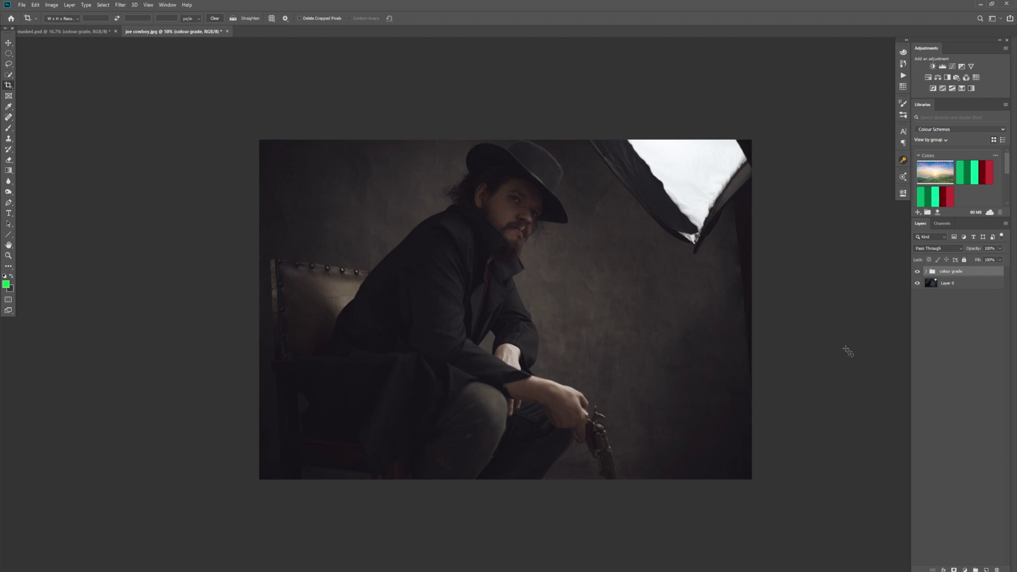
{"action": "left_click", "coordinate": [917, 271]}
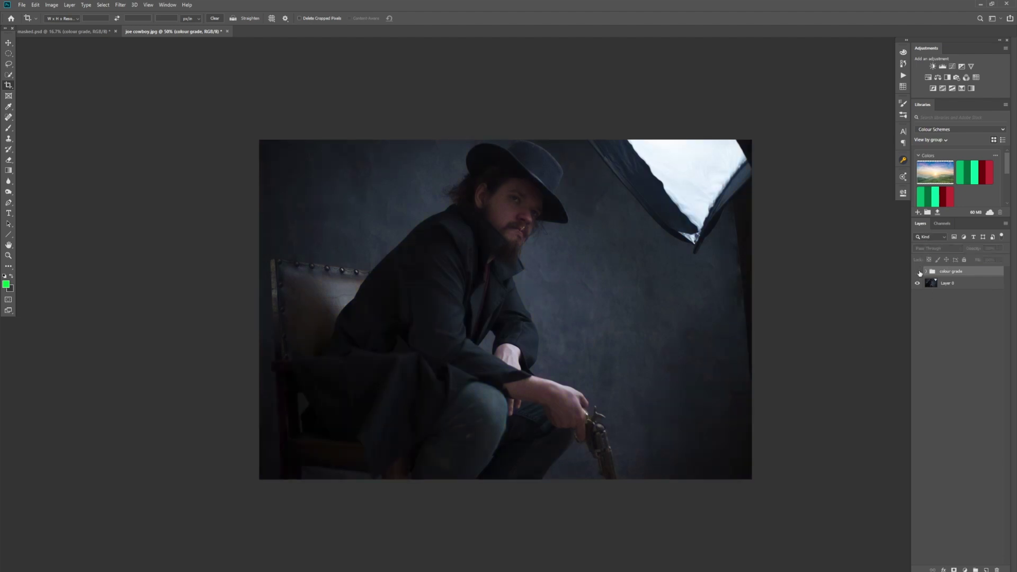
{"action": "left_click", "coordinate": [917, 271]}
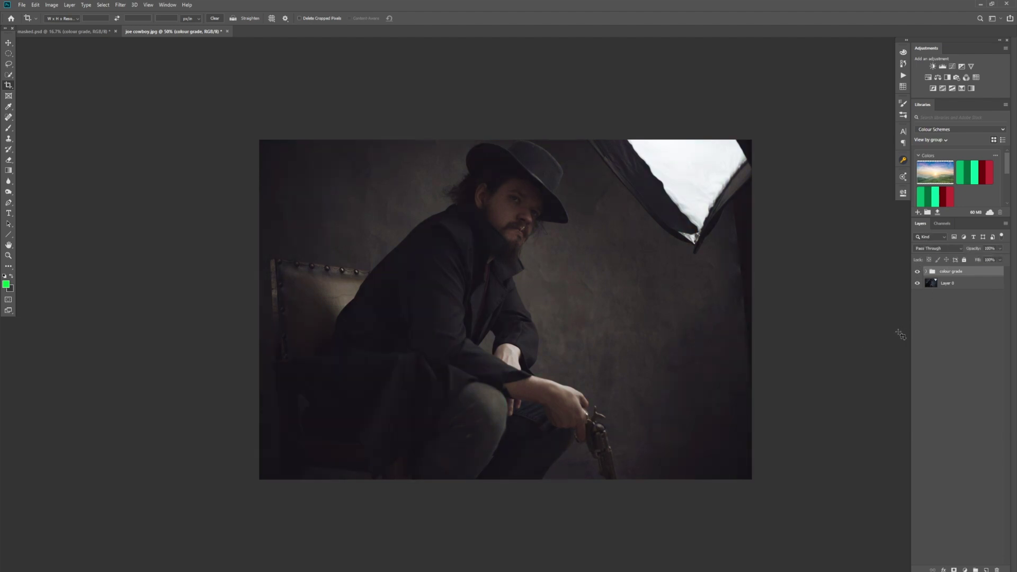